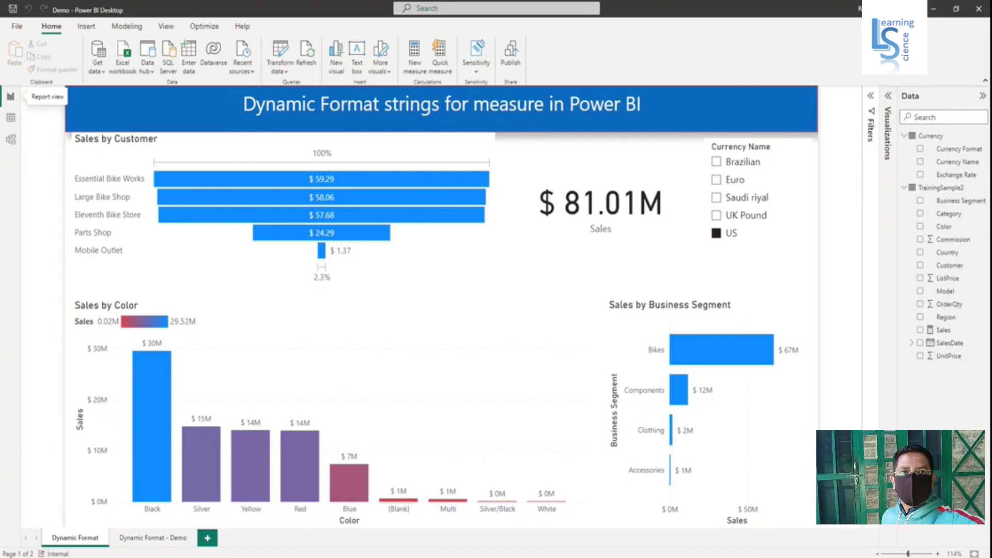
Open Data view on the Currency table showing currency names, format strings and exchange rates
{"action": "left_click", "coordinate": [11, 118]}
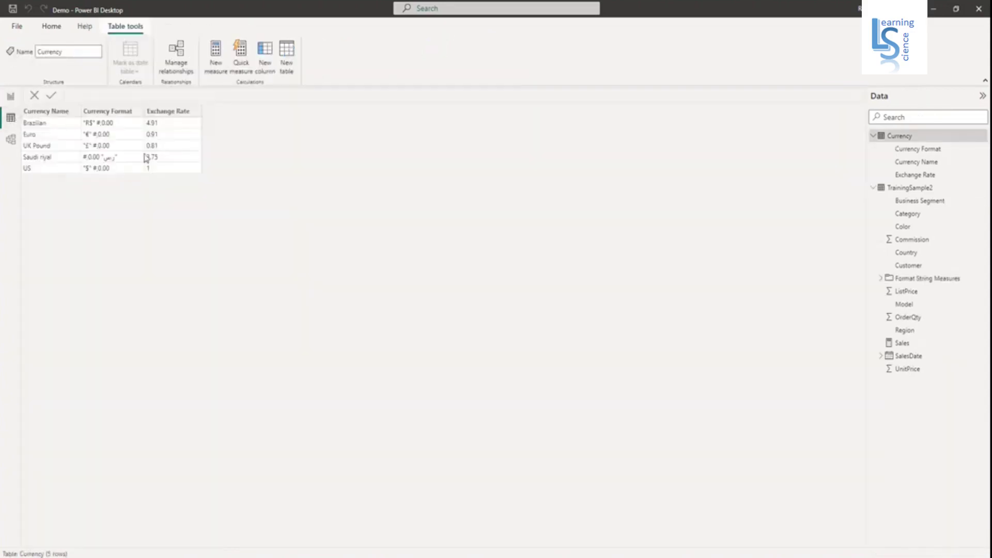
Inspect the Currency table's Currency Name, Currency Format and Exchange Rate columns
{"action": "left_click", "coordinate": [61, 117]}
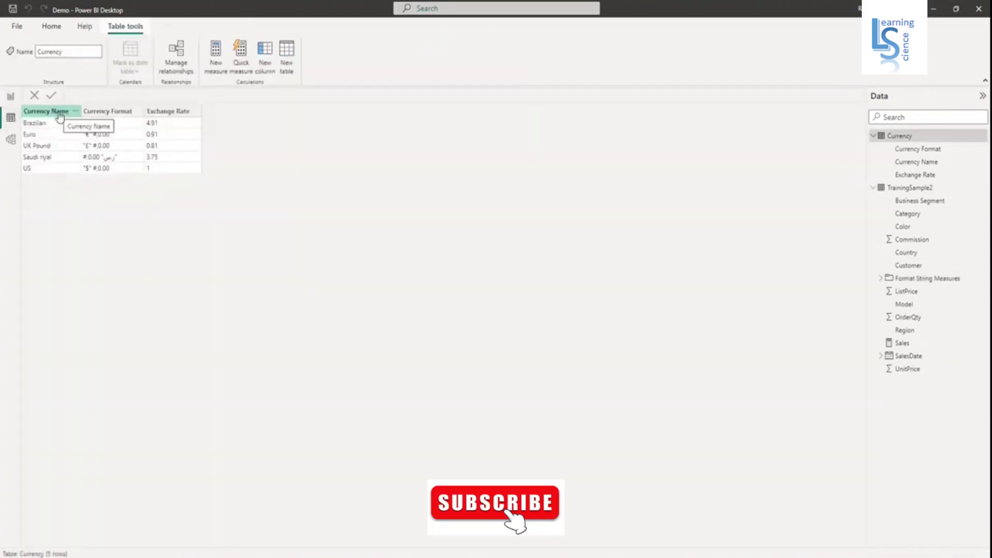
{"action": "left_click", "coordinate": [109, 115]}
{"action": "left_click", "coordinate": [178, 115]}
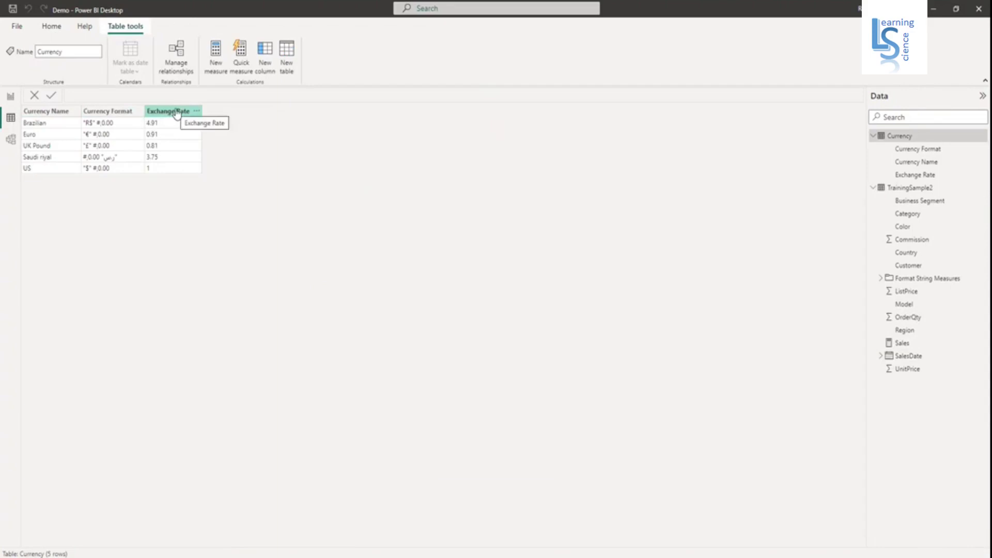
{"action": "left_click", "coordinate": [450, 166]}
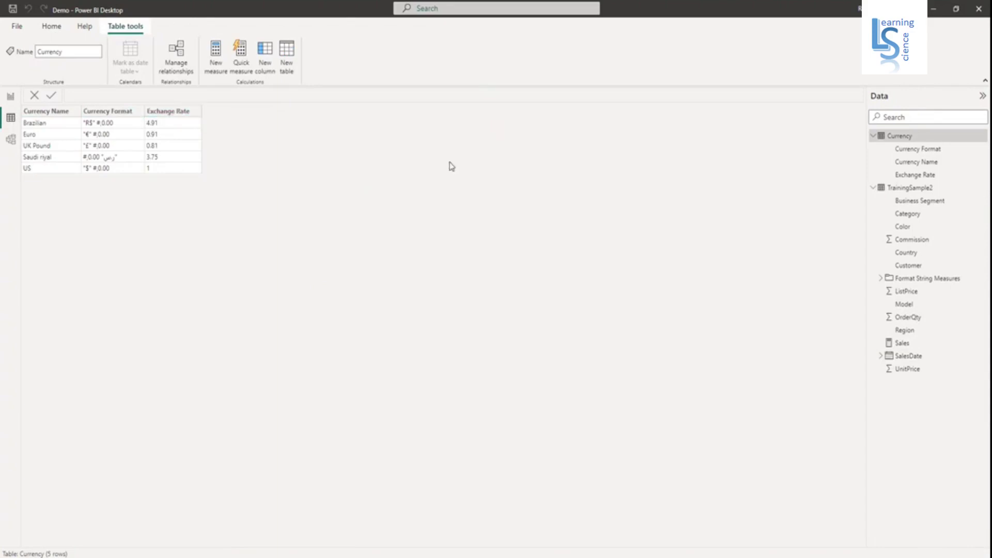
Open the TrainingSample2 sales table and inspect its UnitPrice and OrderQty columns
{"action": "left_click", "coordinate": [902, 191]}
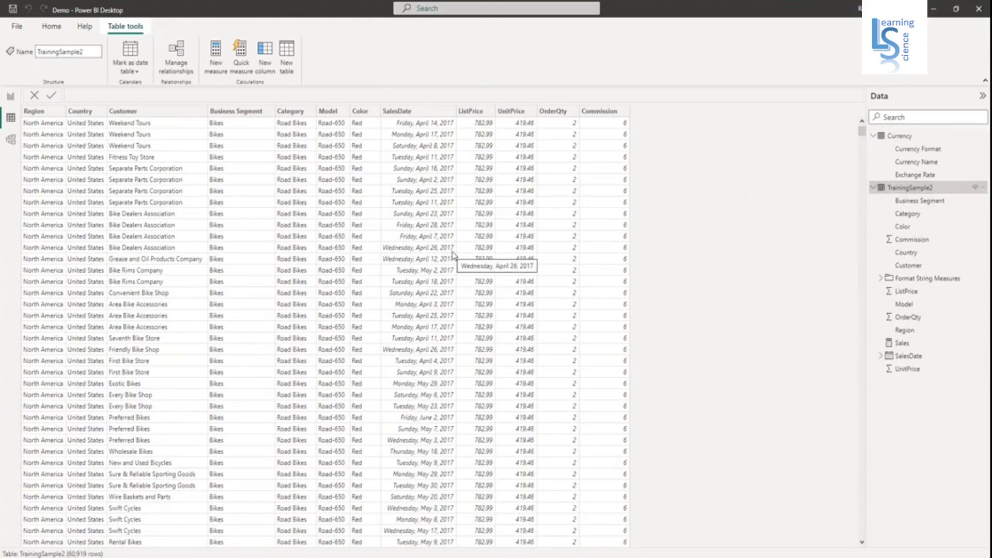
{"action": "left_click", "coordinate": [514, 112]}
{"action": "left_click", "coordinate": [561, 112]}
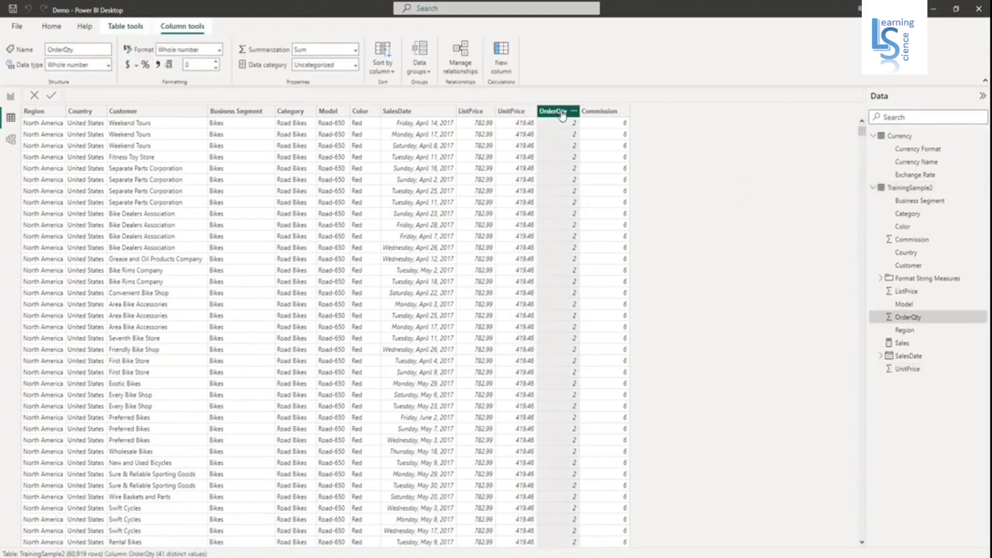
Go to the Dynamic Format - Demo report page with a TrainingSample2 field selected
{"action": "left_click", "coordinate": [11, 98]}
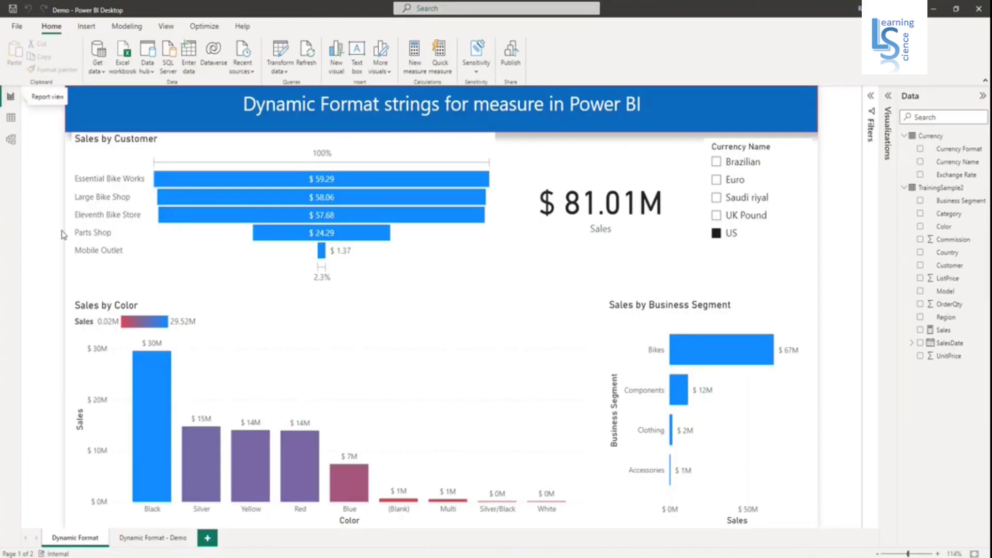
{"action": "left_click", "coordinate": [171, 539]}
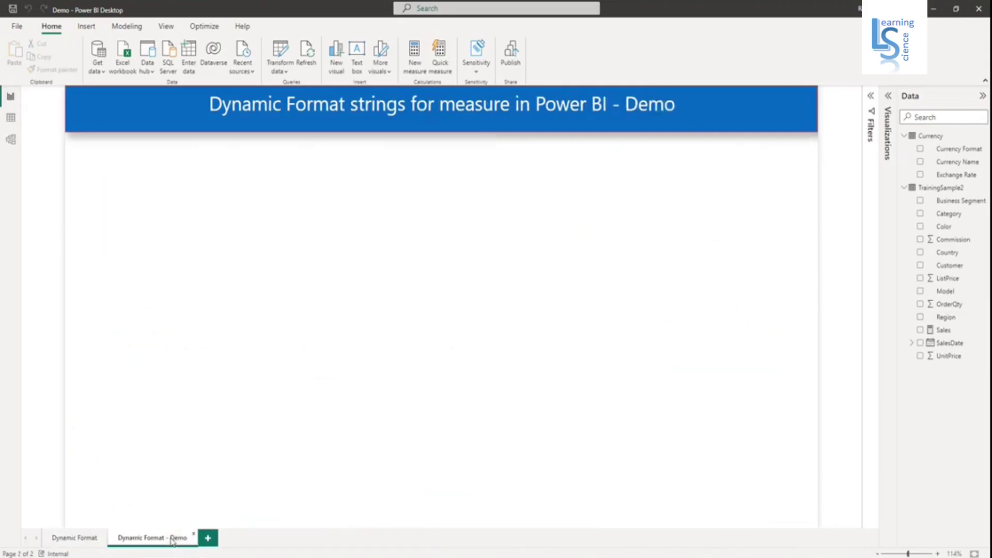
{"action": "left_click", "coordinate": [951, 266]}
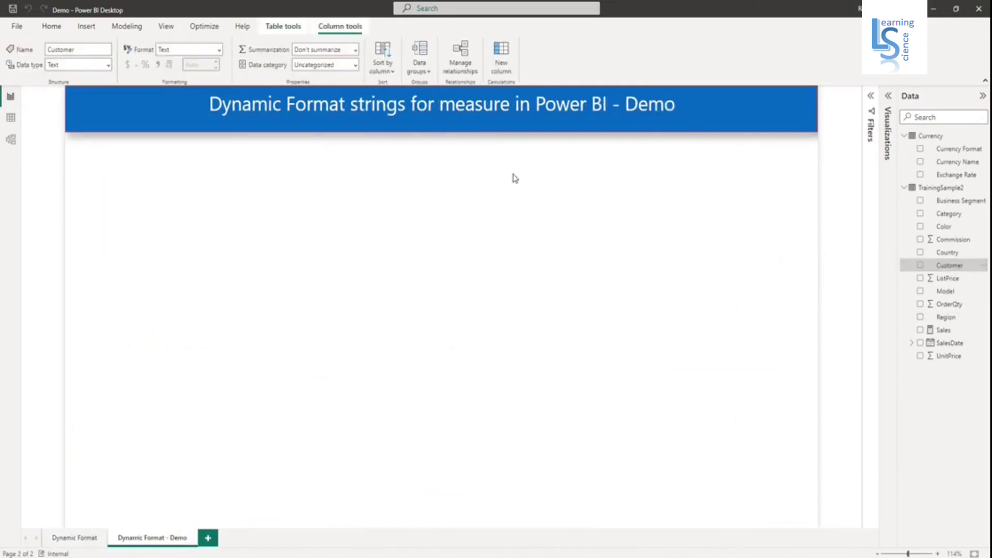
{"action": "left_click", "coordinate": [123, 28]}
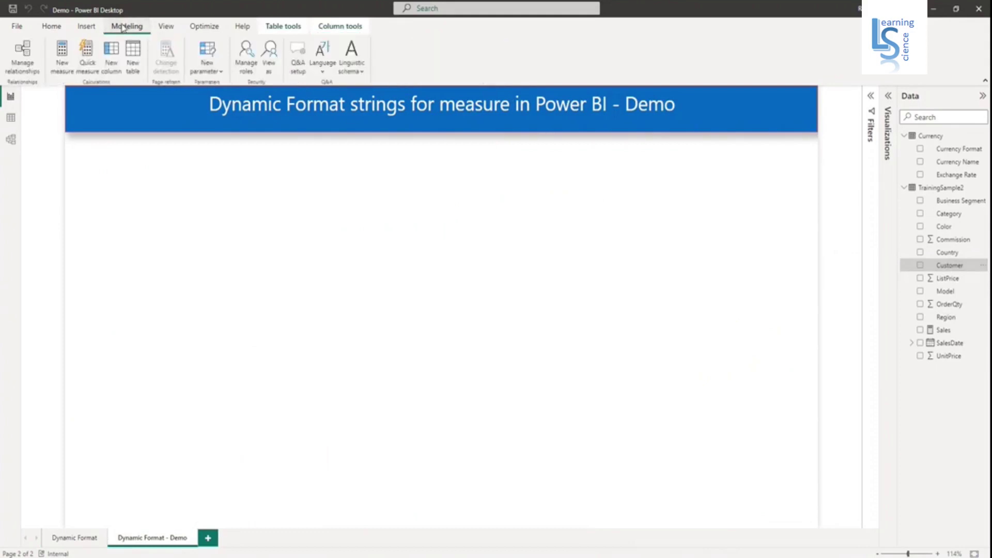
Create measure Total Sales = SUMX(TrainingSample2, TrainingSample2[UnitPrice]*TrainingSample2[OrderQty])
{"action": "left_click", "coordinate": [62, 67]}
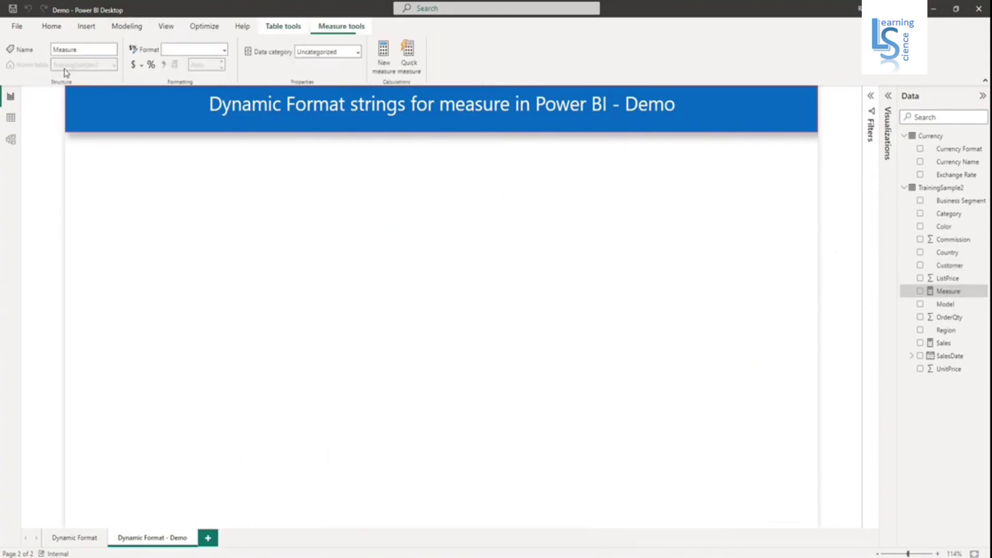
{"action": "left_click", "coordinate": [102, 94]}
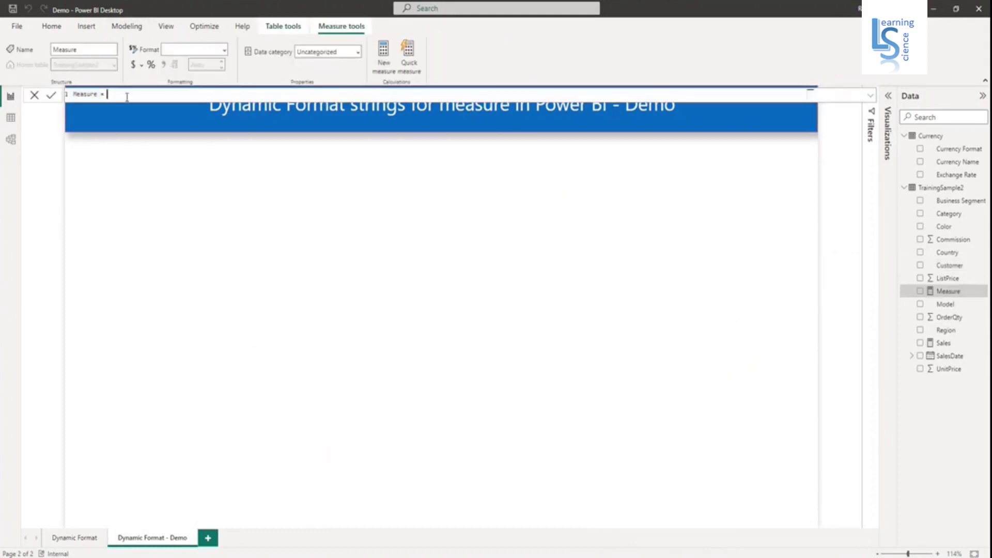
{"action": "double_click", "coordinate": [85, 94]}
{"action": "type", "text": "Tot"}
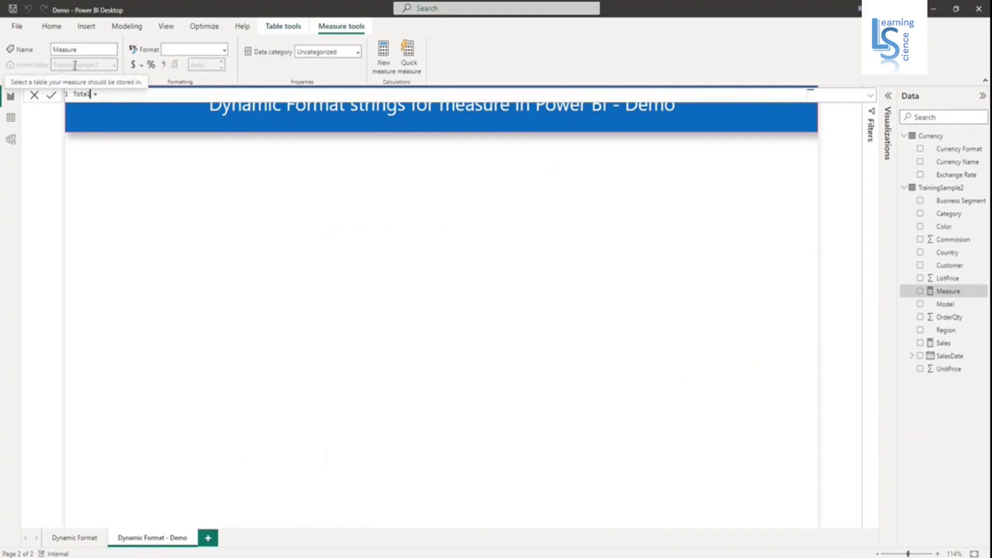
{"action": "type", "text": "al Sales = SUMX"}
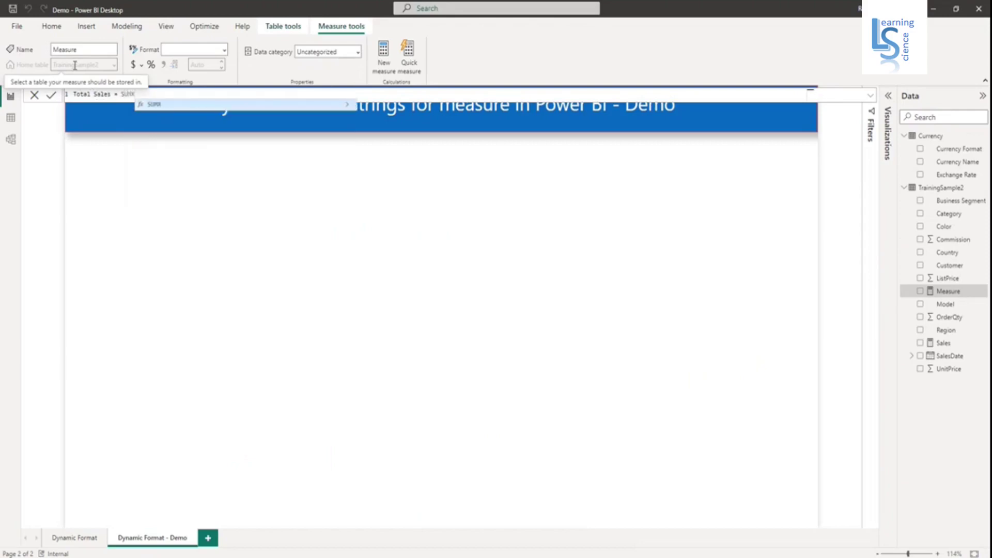
{"action": "type", "text": "("}
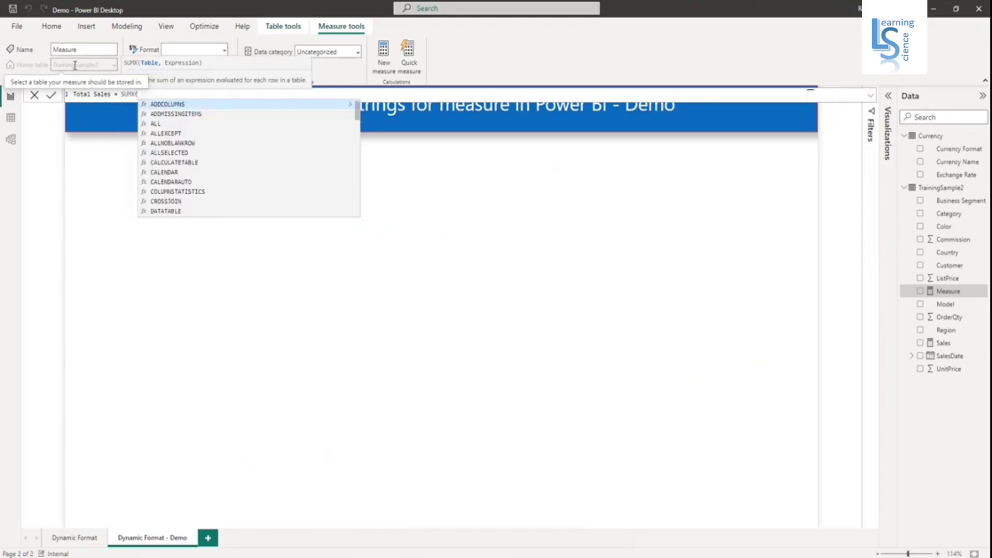
{"action": "type", "text": "tr"}
{"action": "key", "text": "Tab"}
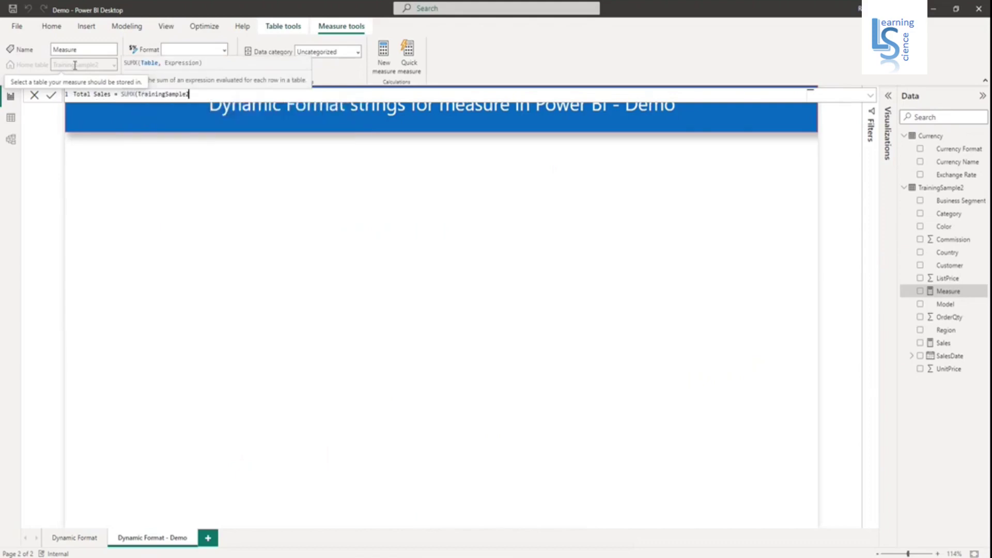
{"action": "type", "text": ",TrainingSample2"}
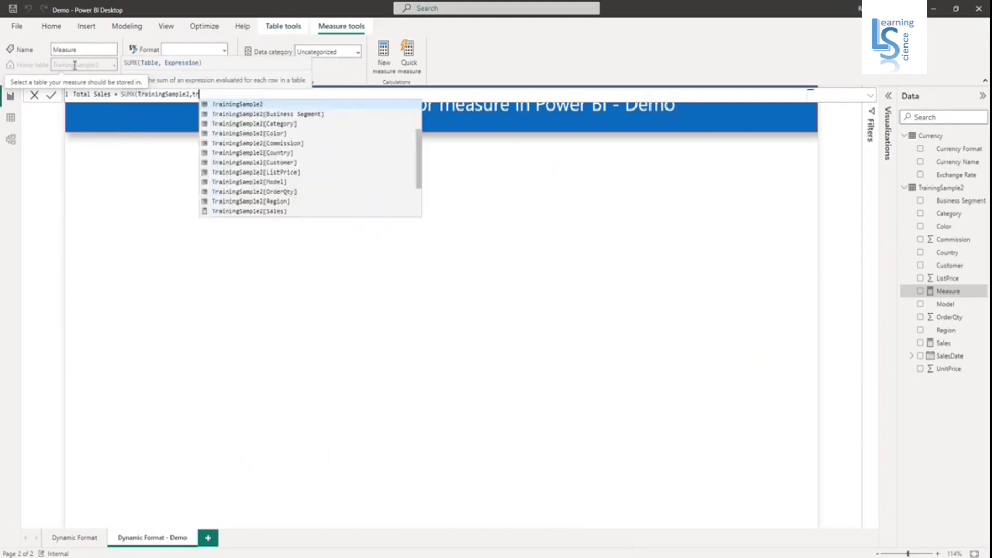
{"action": "type", "text": "[u"}
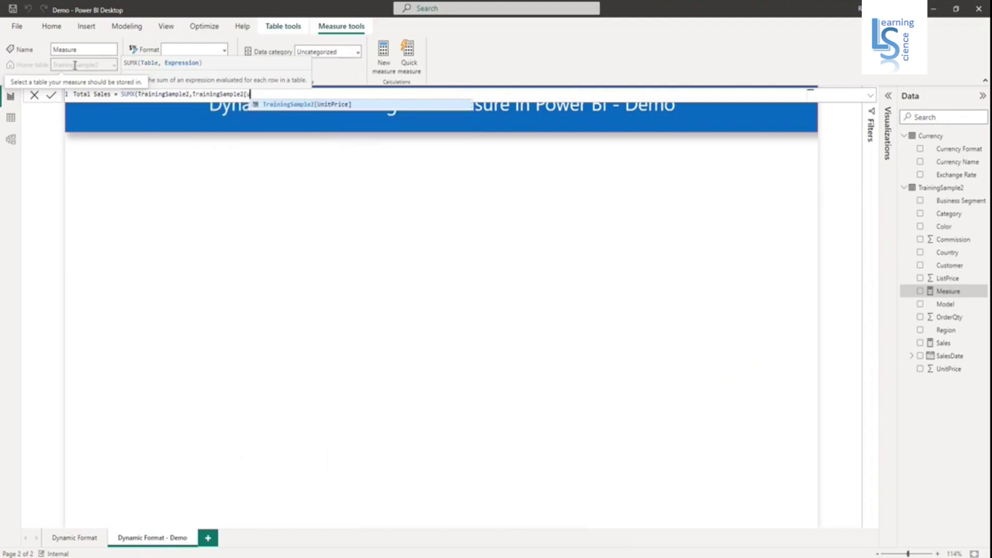
{"action": "key", "text": "Tab"}
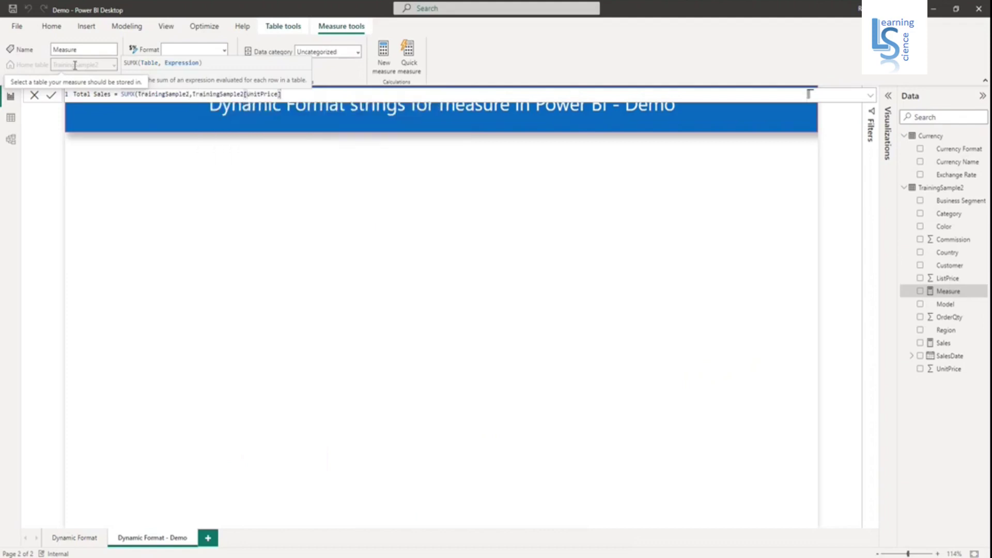
{"action": "type", "text": "*T"}
{"action": "key", "text": "Tab"}
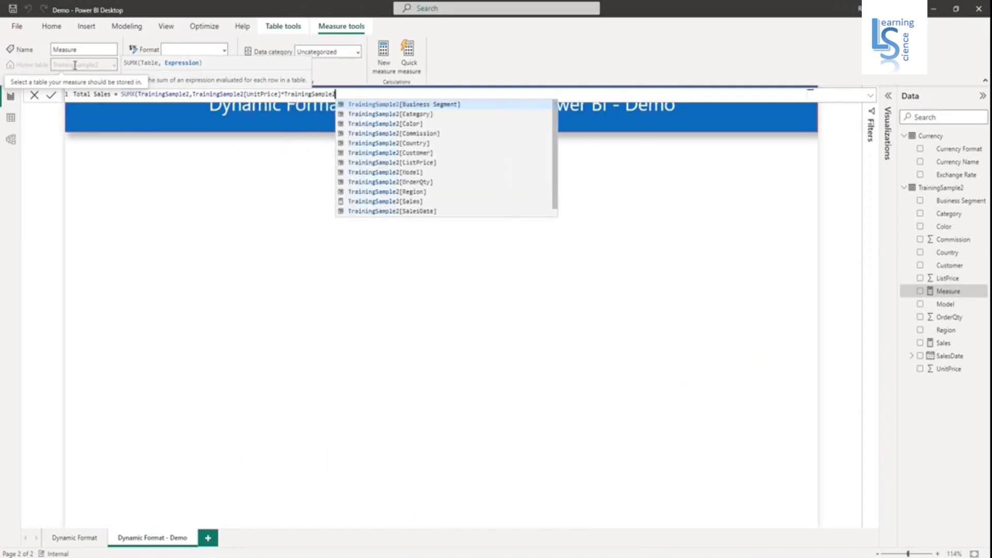
{"action": "type", "text": "[O"}
{"action": "key", "text": "Tab"}
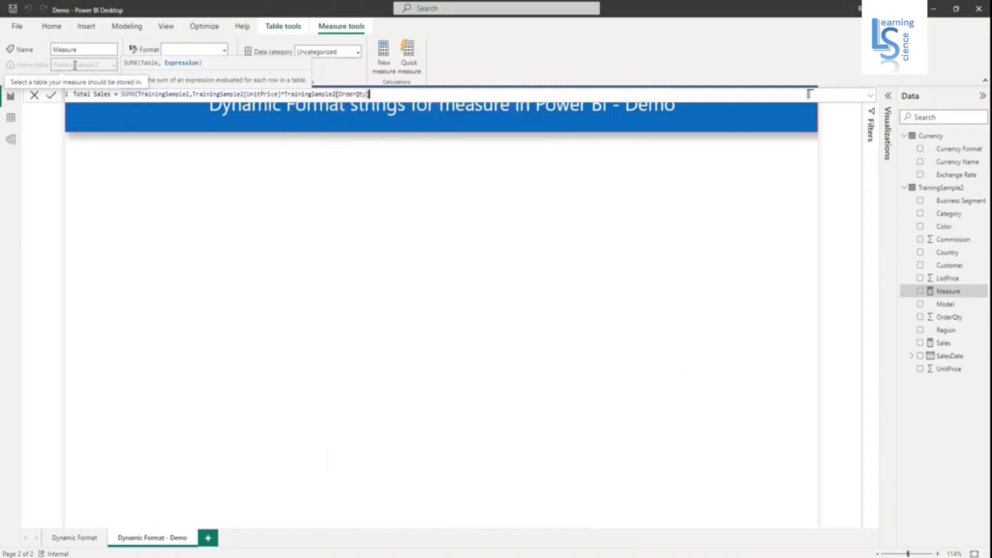
{"action": "type", "text": ")"}
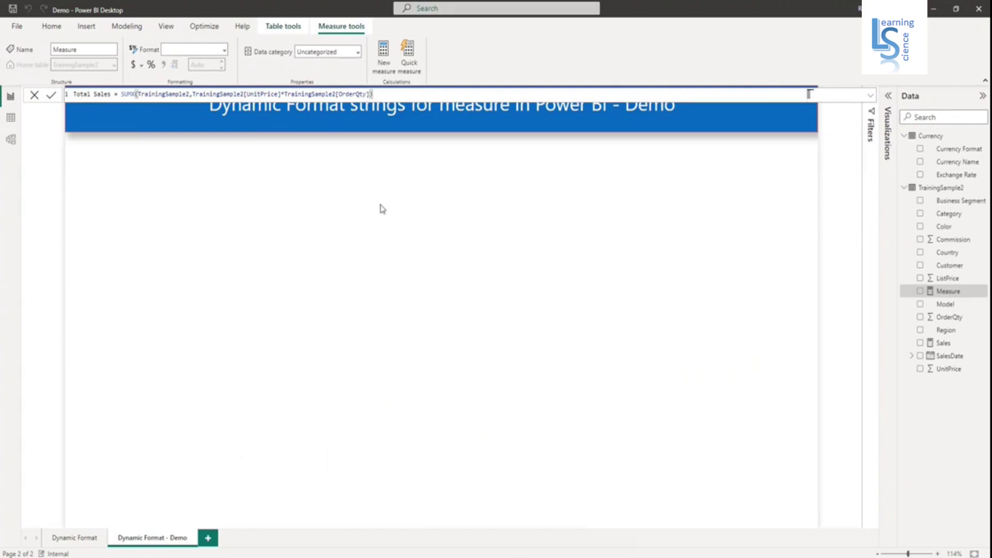
{"action": "key", "text": "Return"}
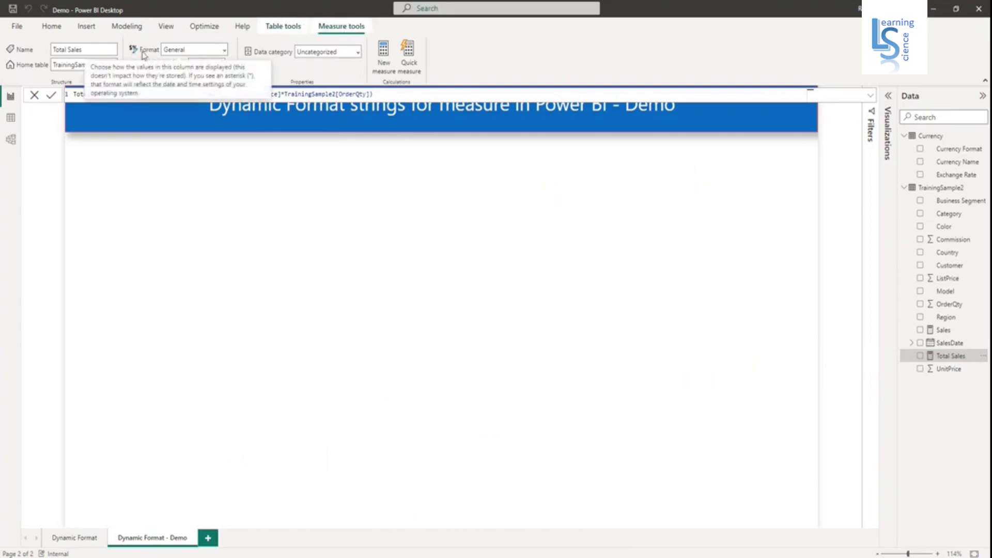
{"action": "left_click", "coordinate": [225, 50]}
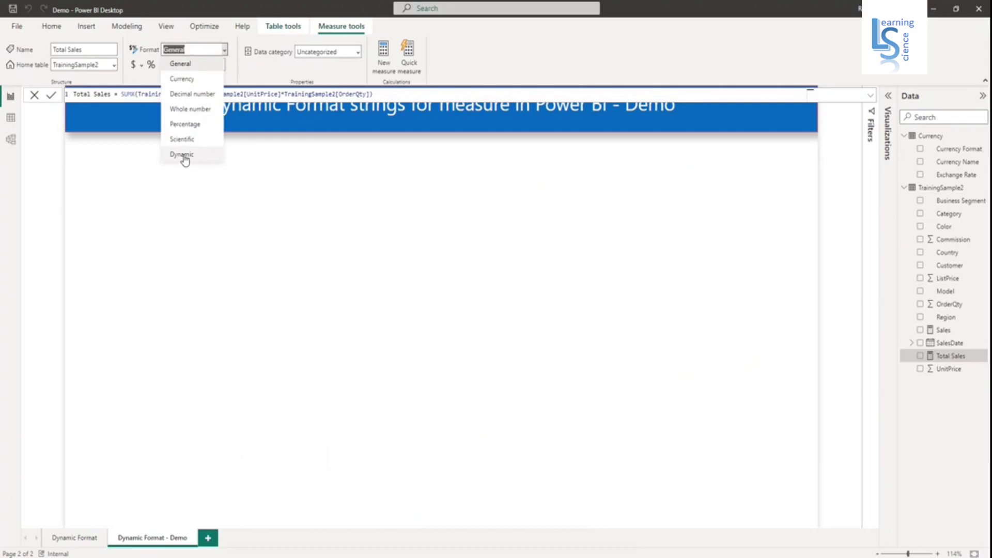
{"action": "left_click", "coordinate": [182, 155]}
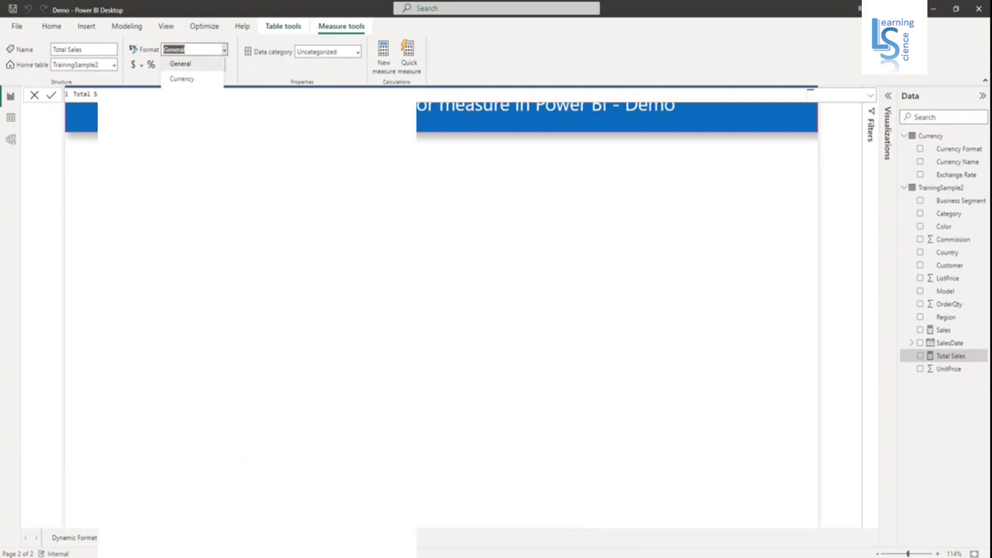
{"action": "left_click", "coordinate": [17, 27]}
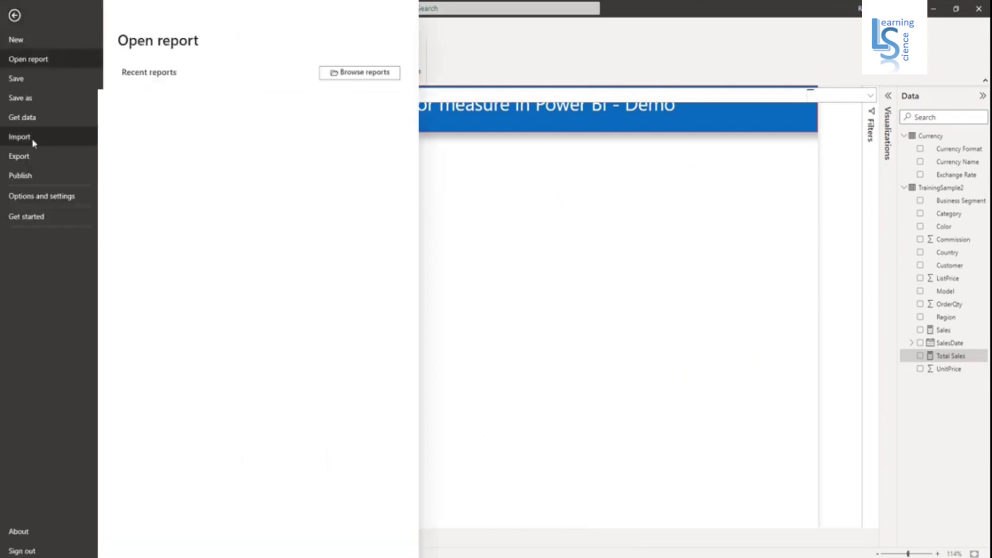
{"action": "left_click", "coordinate": [32, 197]}
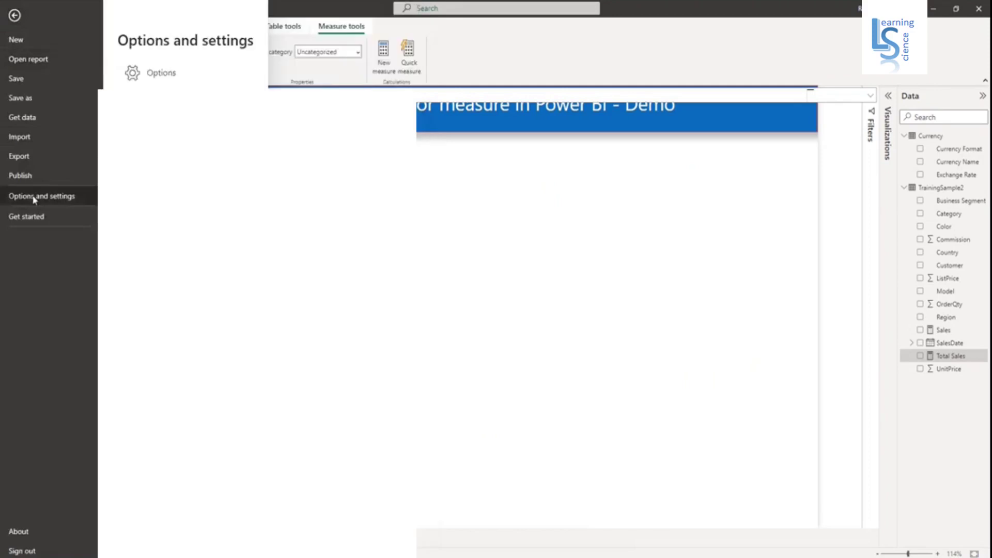
{"action": "left_click", "coordinate": [168, 73]}
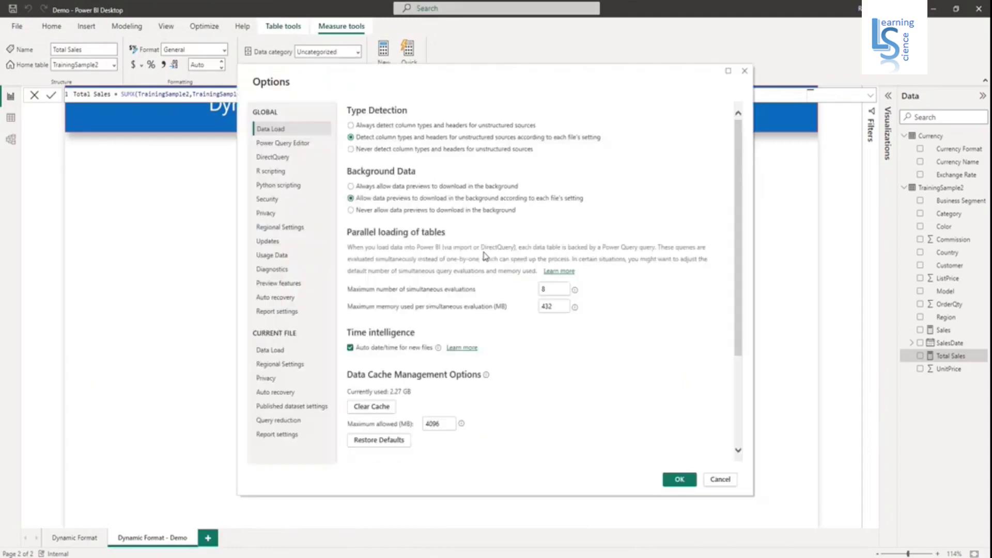
{"action": "left_click", "coordinate": [284, 285]}
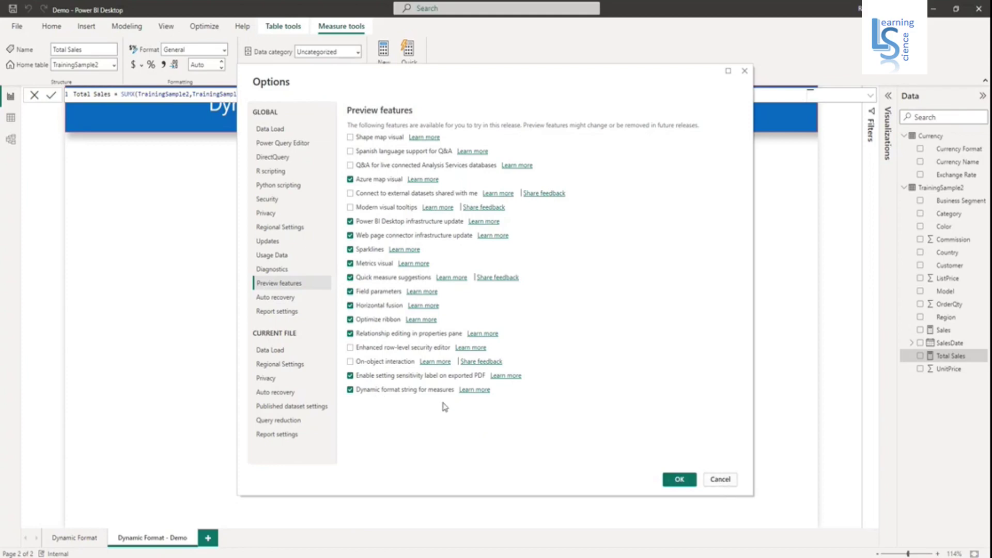
{"action": "left_click", "coordinate": [720, 480]}
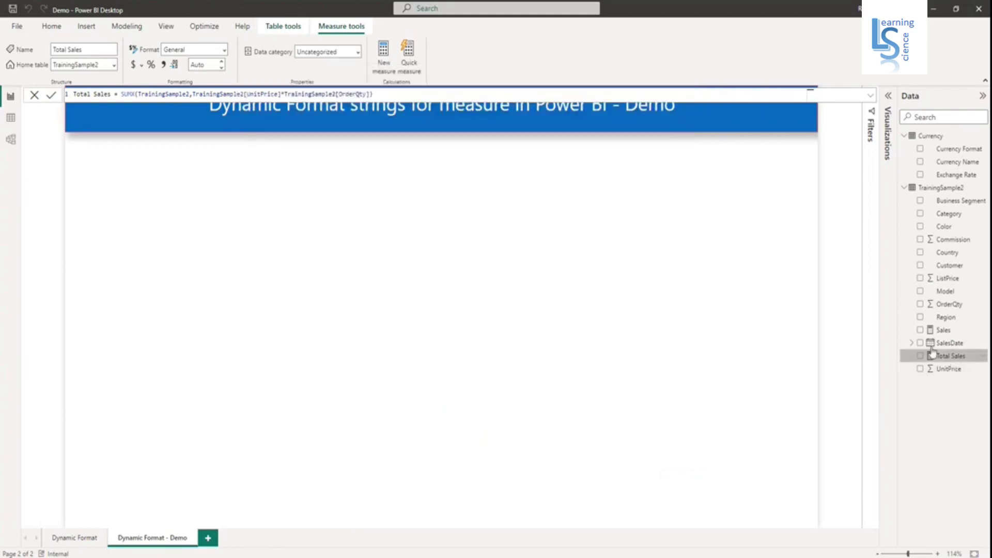
Set the Total Sales format to Dynamic and show its format string in the formula bar
{"action": "left_click", "coordinate": [225, 51]}
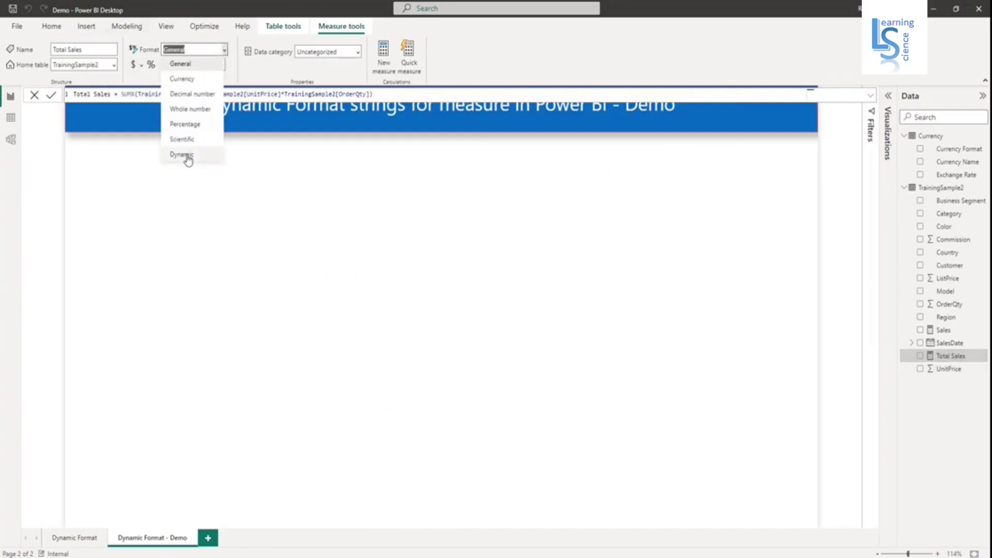
{"action": "left_click", "coordinate": [188, 156]}
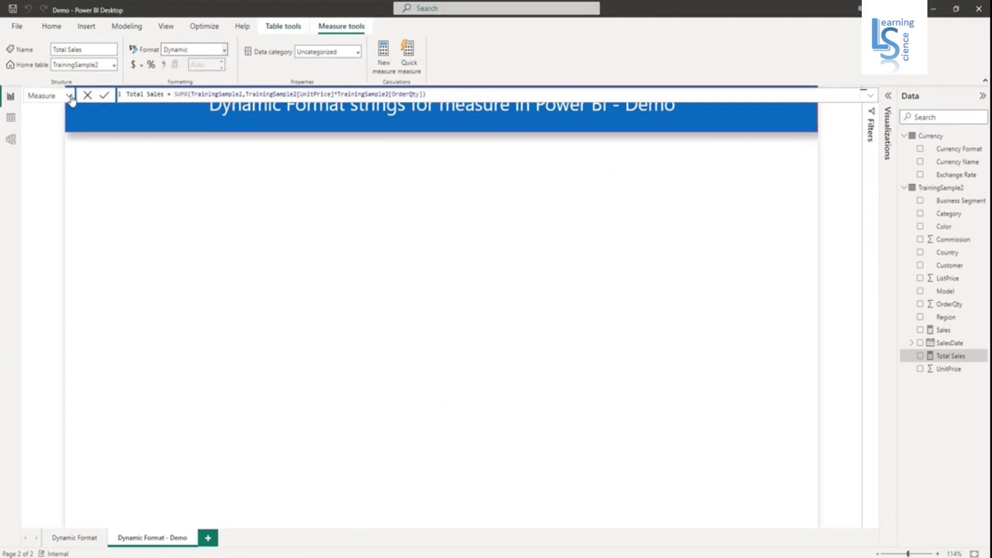
{"action": "left_click", "coordinate": [67, 99]}
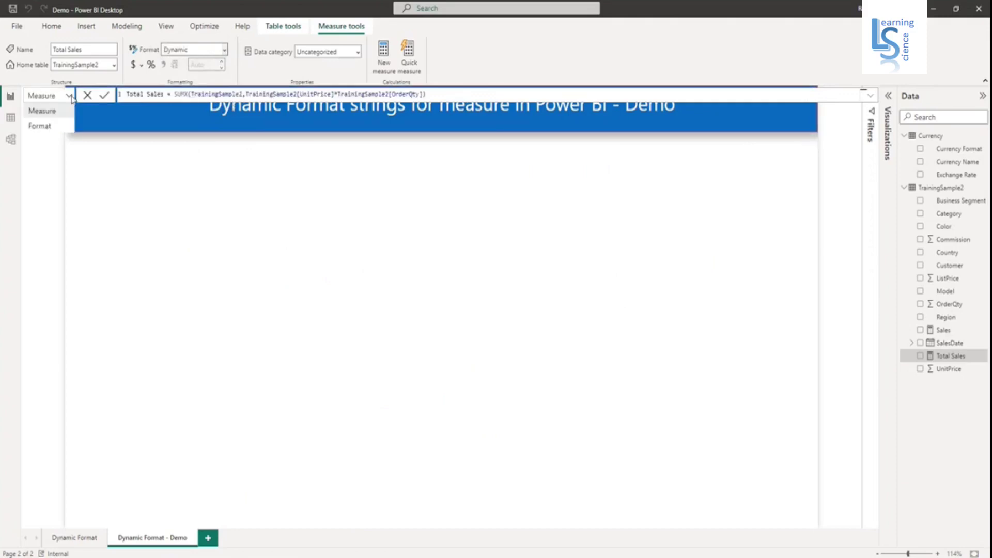
{"action": "left_click", "coordinate": [50, 127]}
Enter SELECTEDVALUE('Currency'[Currency Format]) as the Total Sales format string
{"action": "left_click", "coordinate": [153, 94]}
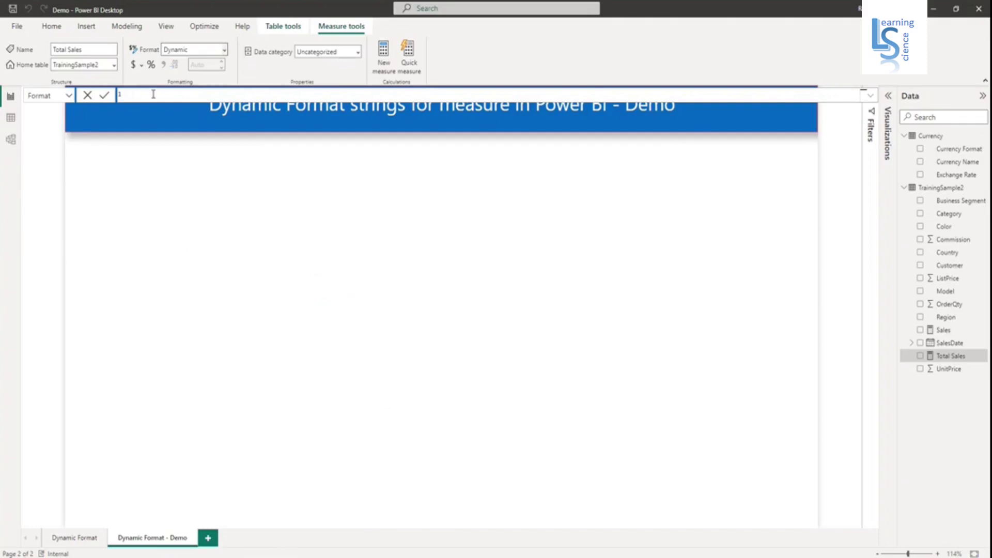
{"action": "type", "text": "Select"}
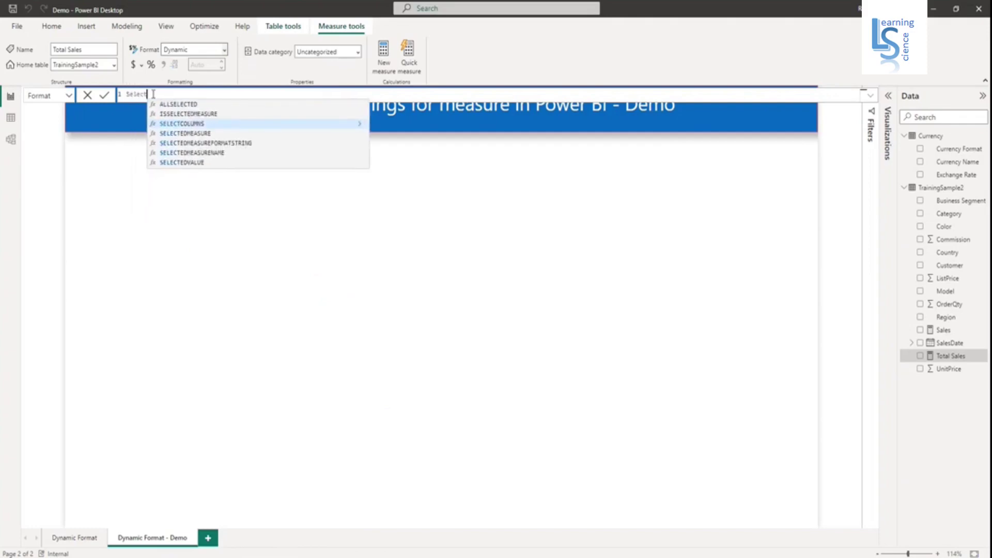
{"action": "left_click", "coordinate": [189, 163]}
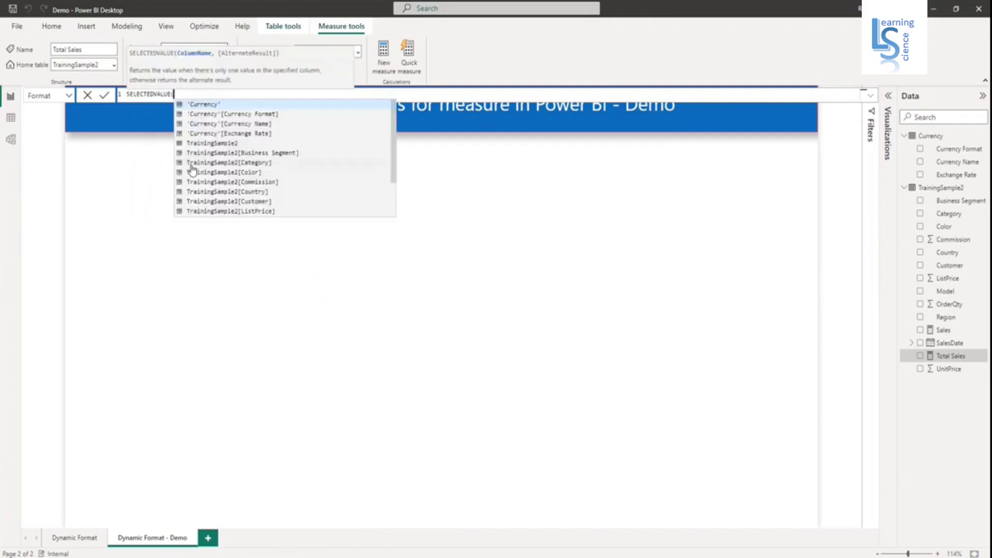
{"action": "left_click", "coordinate": [208, 105]}
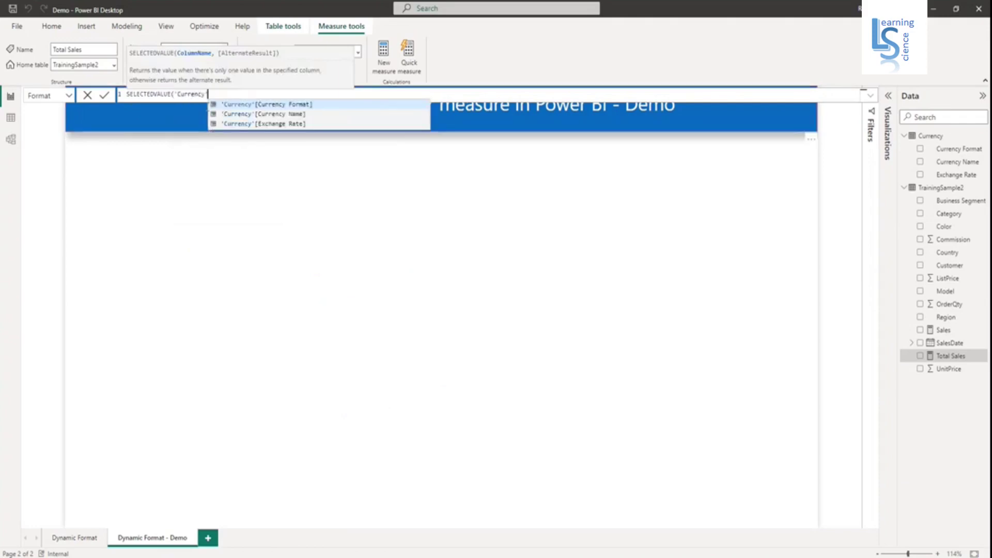
{"action": "type", "text": "["}
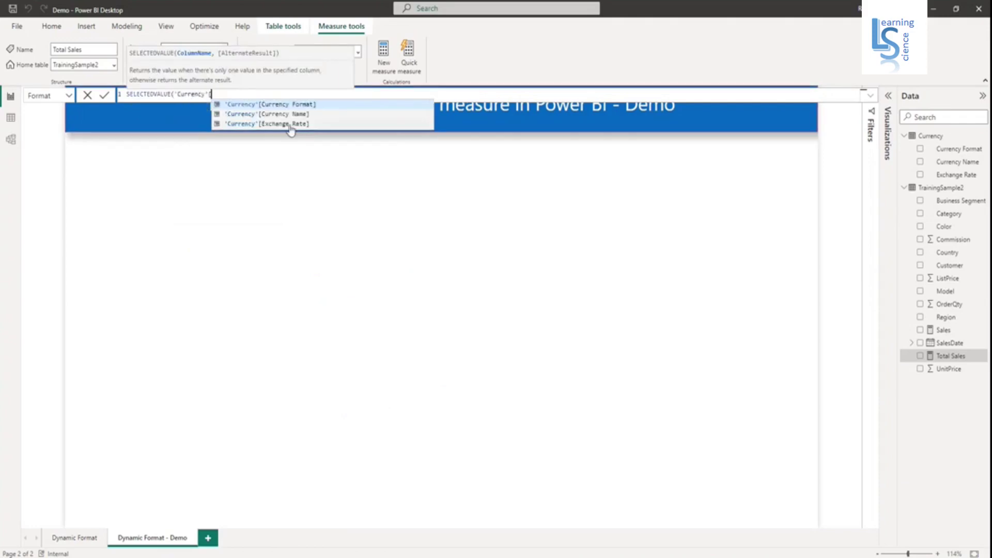
{"action": "left_click", "coordinate": [295, 105]}
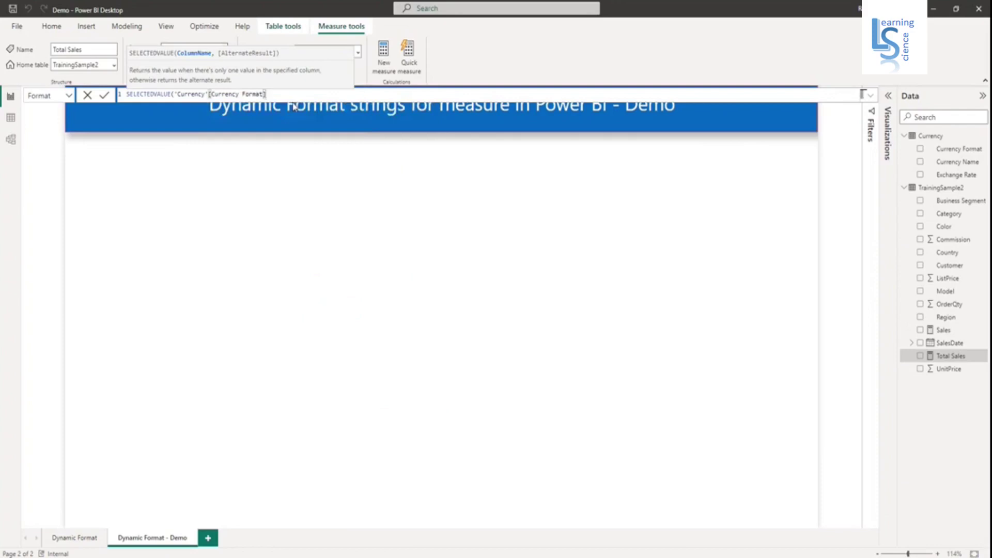
{"action": "type", "text": ")"}
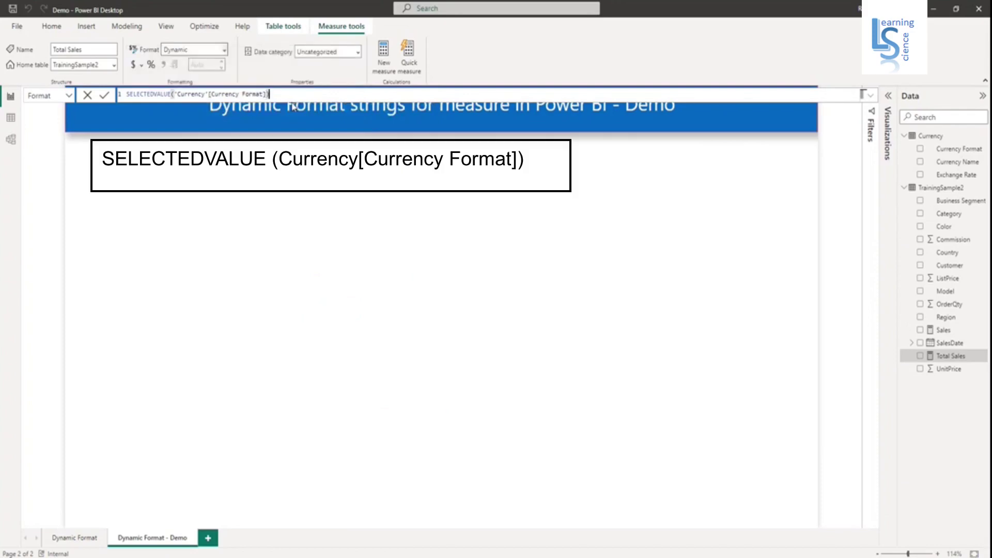
{"action": "left_click", "coordinate": [69, 96]}
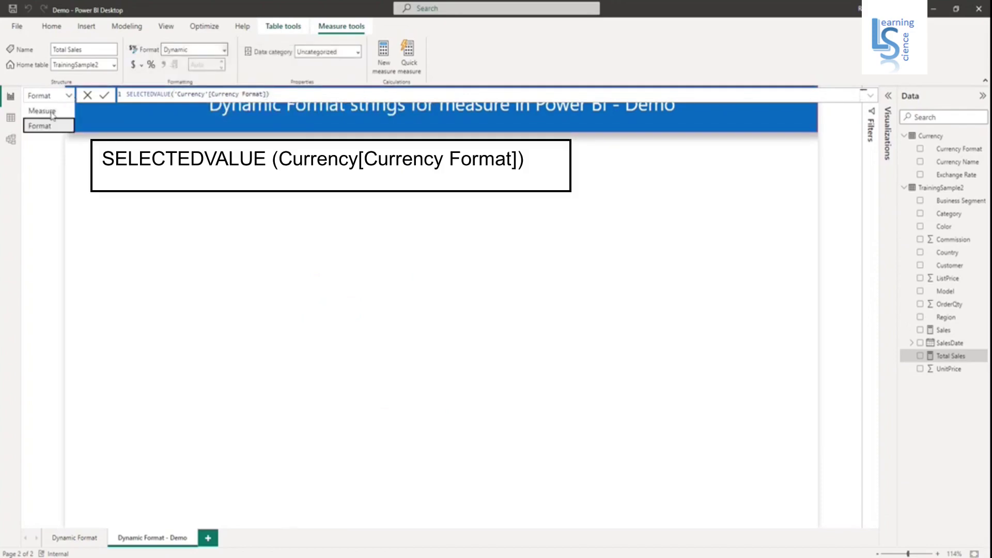
Append * SELECTEDVALUE('Currency'[Exchange Rate]) to the Total Sales formula and commit it
{"action": "left_click", "coordinate": [52, 112]}
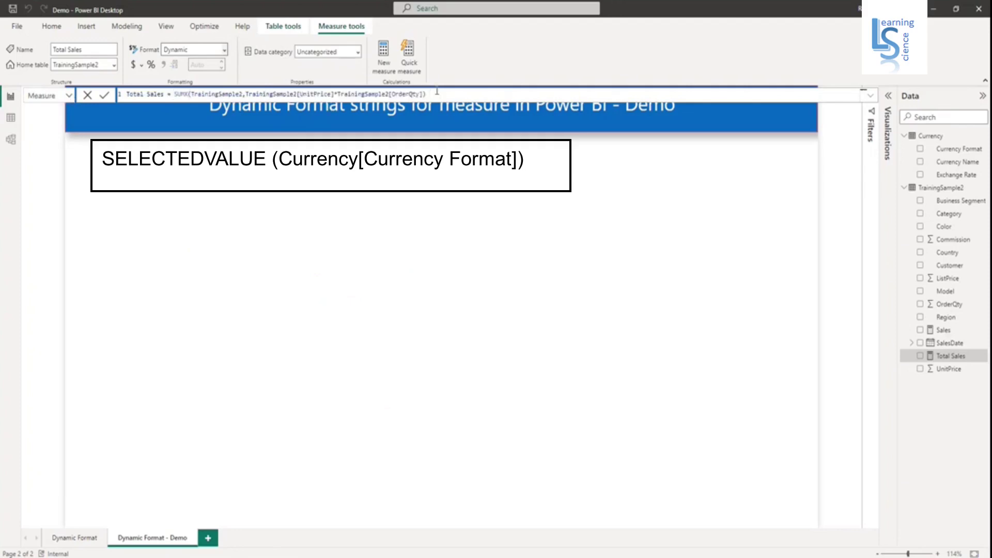
{"action": "type", "text": "* sele"}
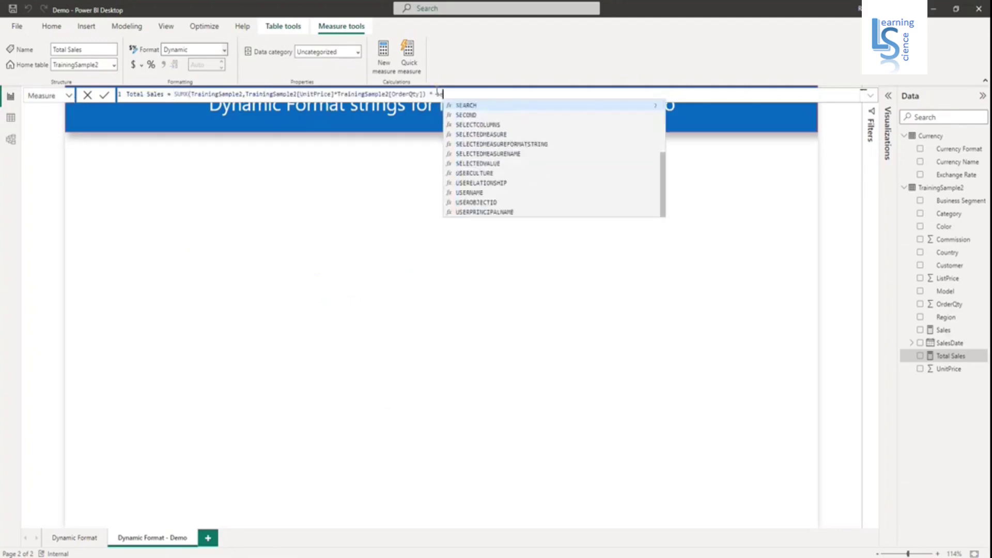
{"action": "left_click", "coordinate": [504, 162]}
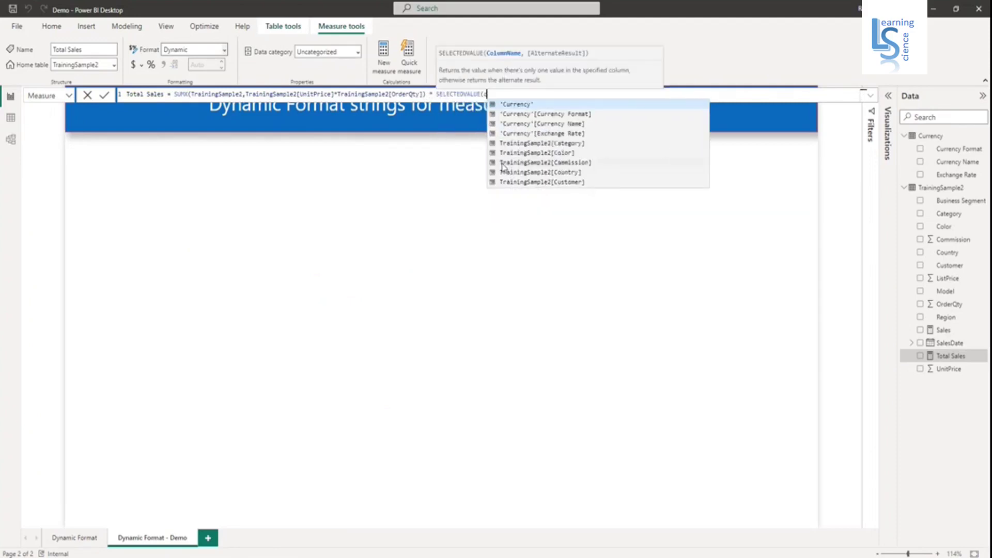
{"action": "type", "text": "cu"}
{"action": "key", "text": "Tab"}
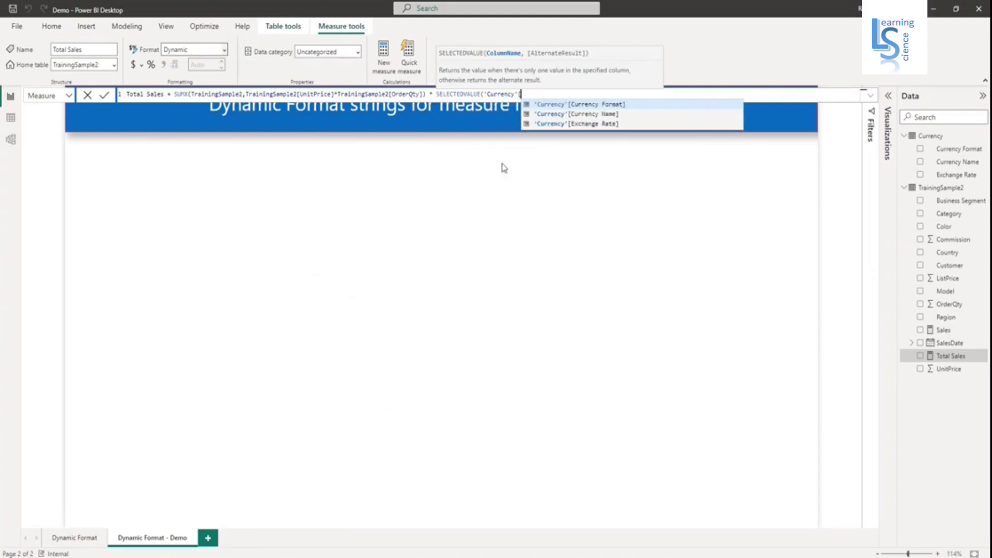
{"action": "left_click", "coordinate": [601, 124]}
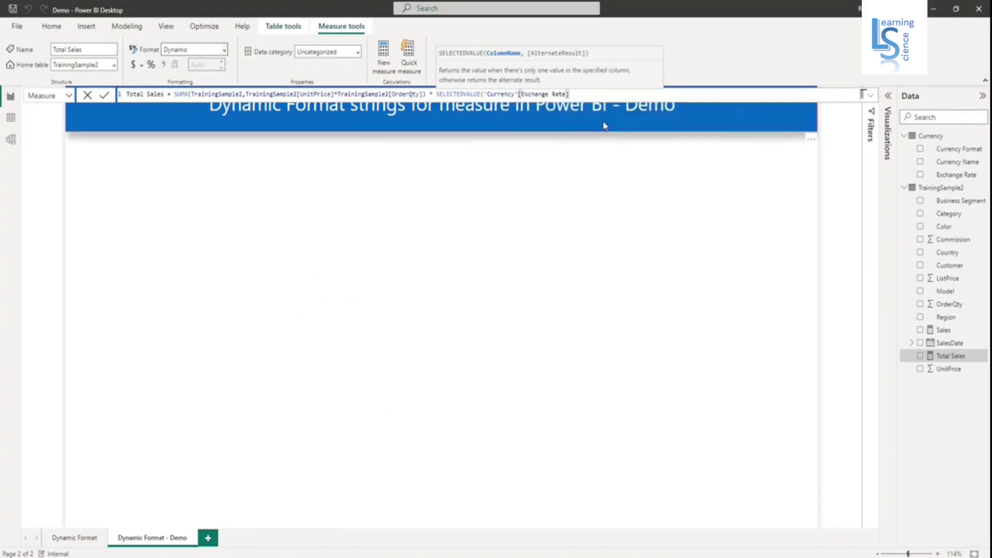
{"action": "type", "text": ")"}
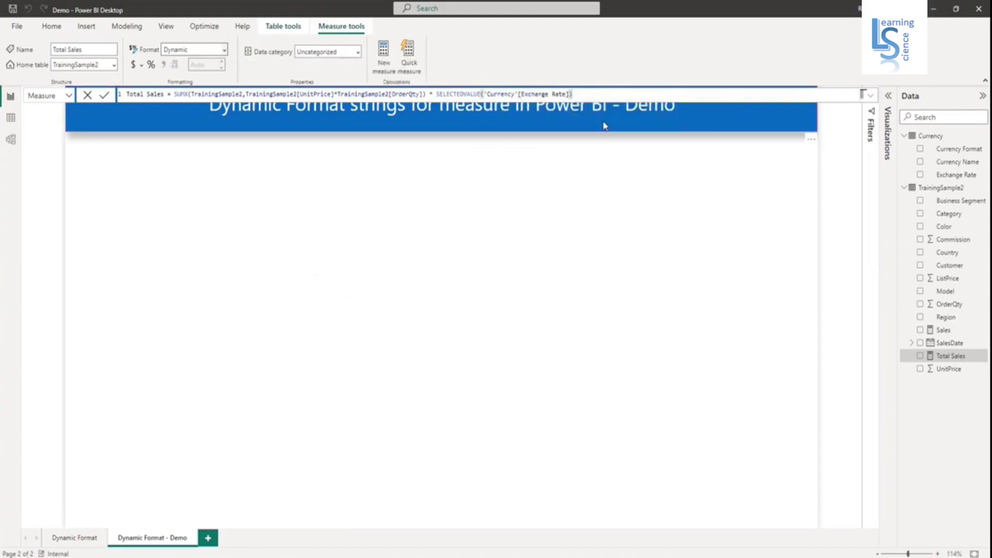
{"action": "key", "text": "Return"}
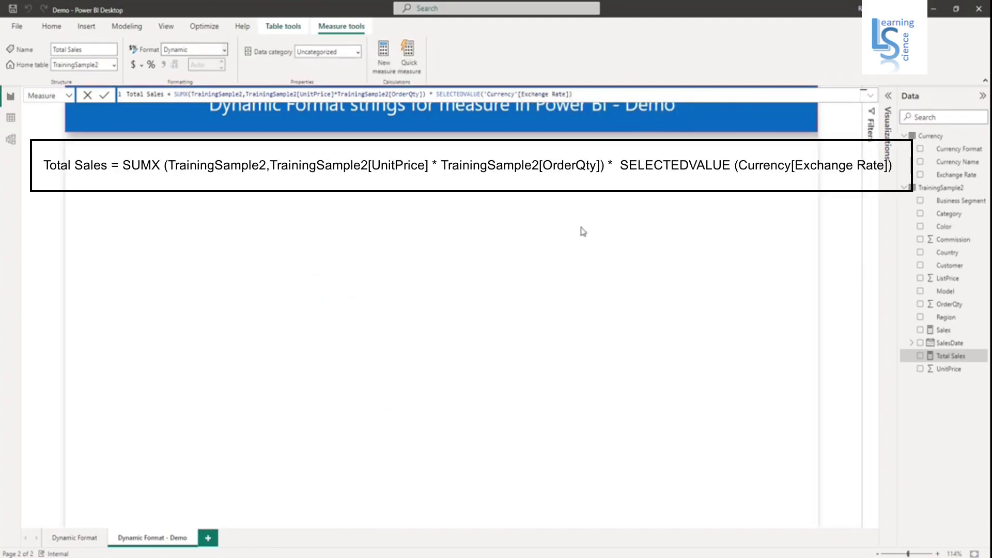
{"action": "left_click", "coordinate": [888, 97]}
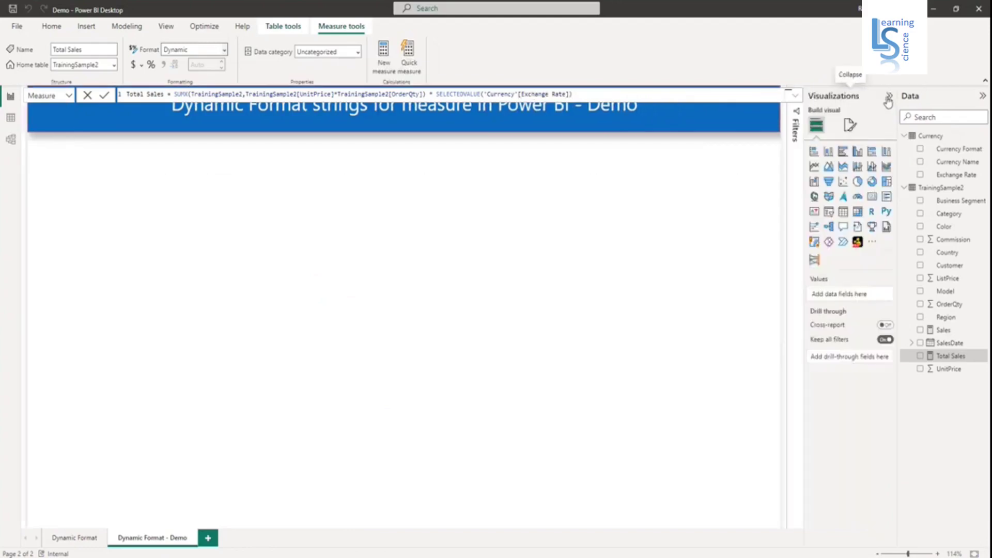
Add a Currency Name slicer on the page's right, sized to fit, with Brazilian selected
{"action": "left_click", "coordinate": [829, 214]}
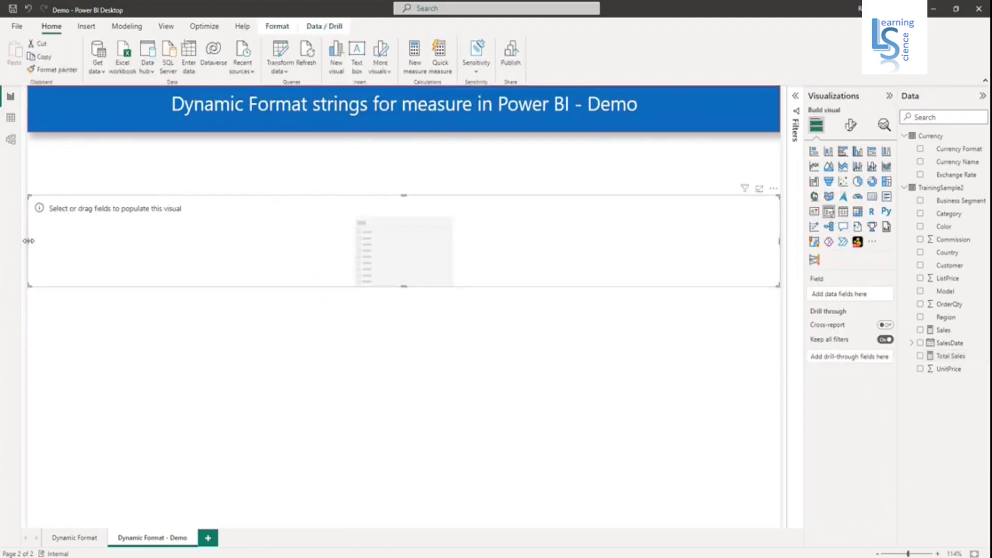
{"action": "left_click_drag", "start_coordinate": [28, 240], "coordinate": [641, 243]}
{"action": "left_click_drag", "start_coordinate": [728, 212], "coordinate": [629, 228]}
{"action": "left_click_drag", "start_coordinate": [611, 309], "coordinate": [640, 288]}
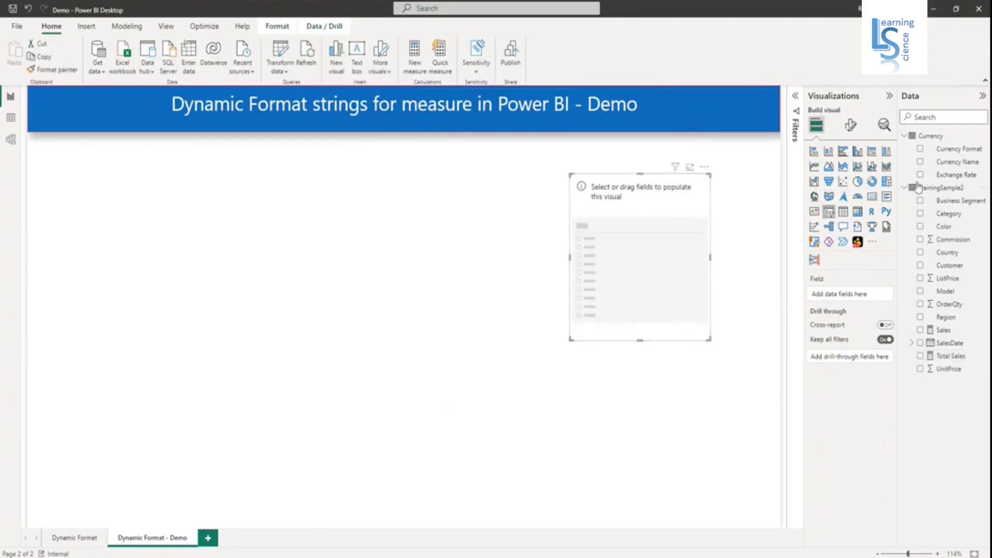
{"action": "left_click_drag", "start_coordinate": [956, 161], "coordinate": [844, 300]}
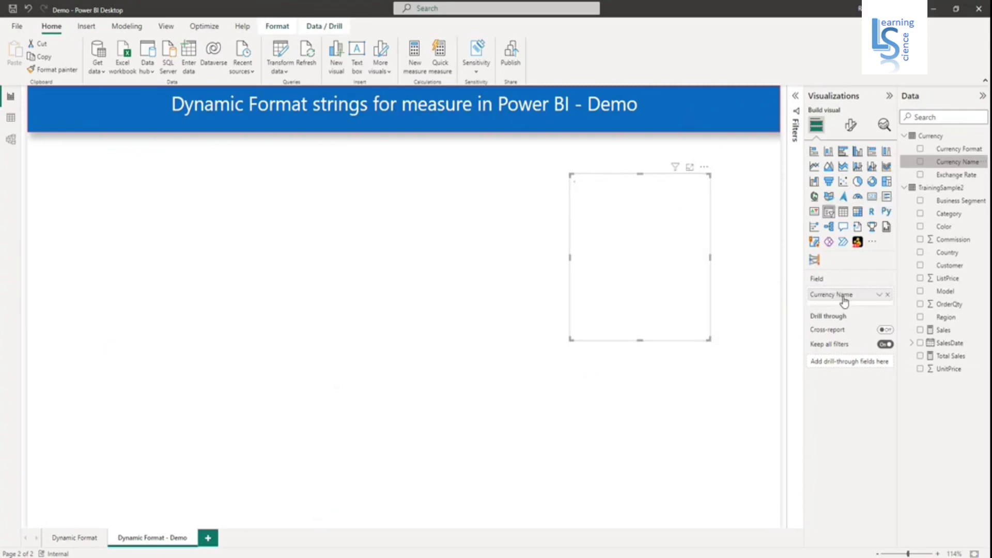
{"action": "left_click", "coordinate": [695, 199]}
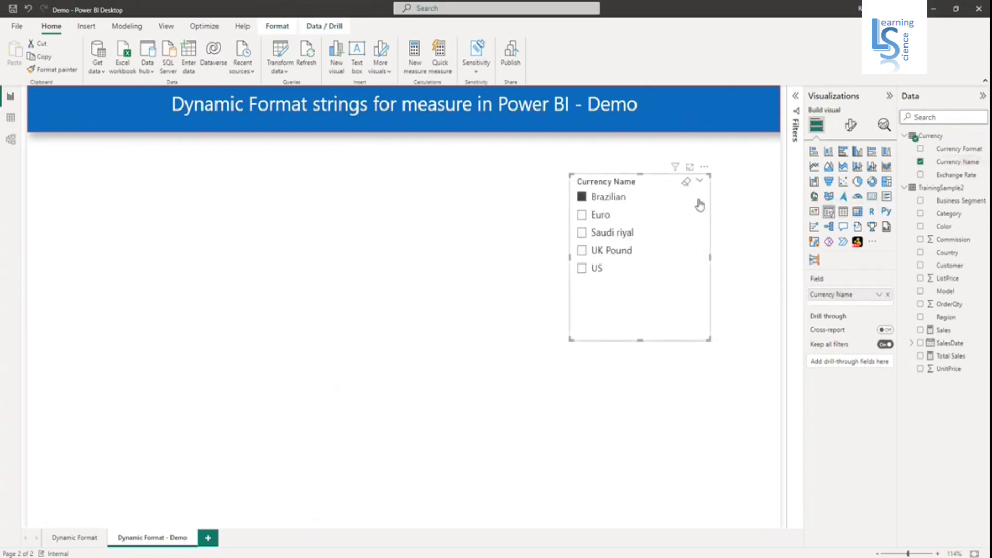
Turn on Single select in the slicer's Slicer settings > Selection options
{"action": "left_click", "coordinate": [851, 125]}
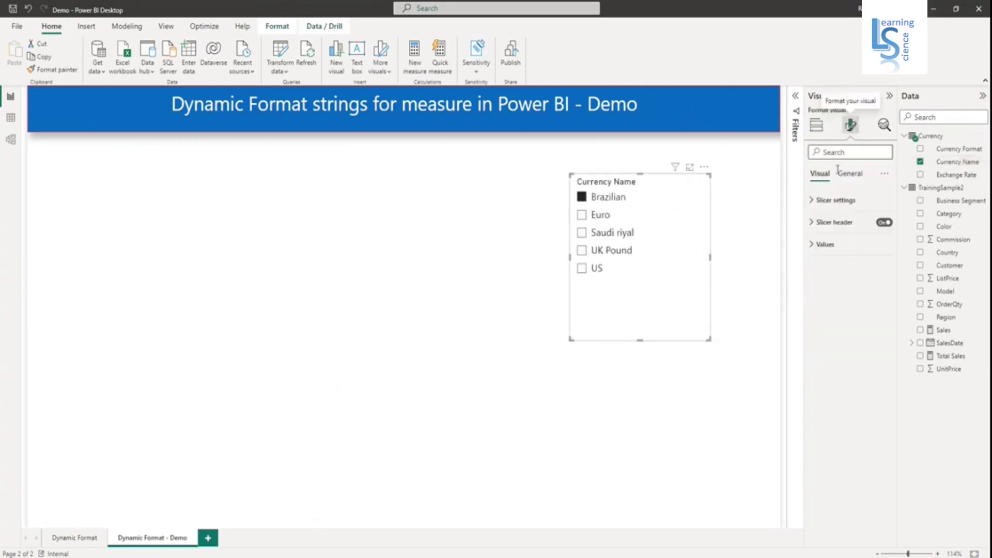
{"action": "left_click", "coordinate": [812, 200]}
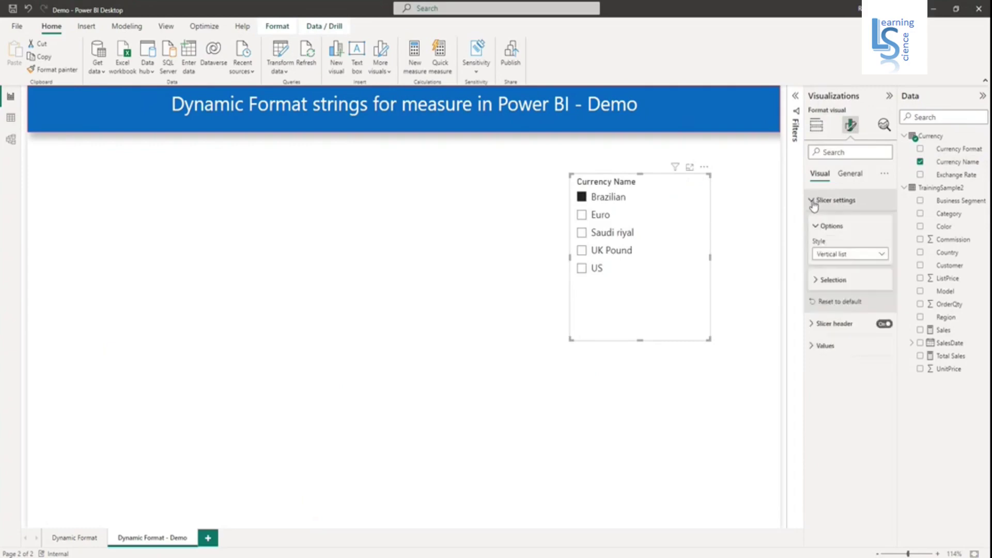
{"action": "left_click", "coordinate": [815, 281]}
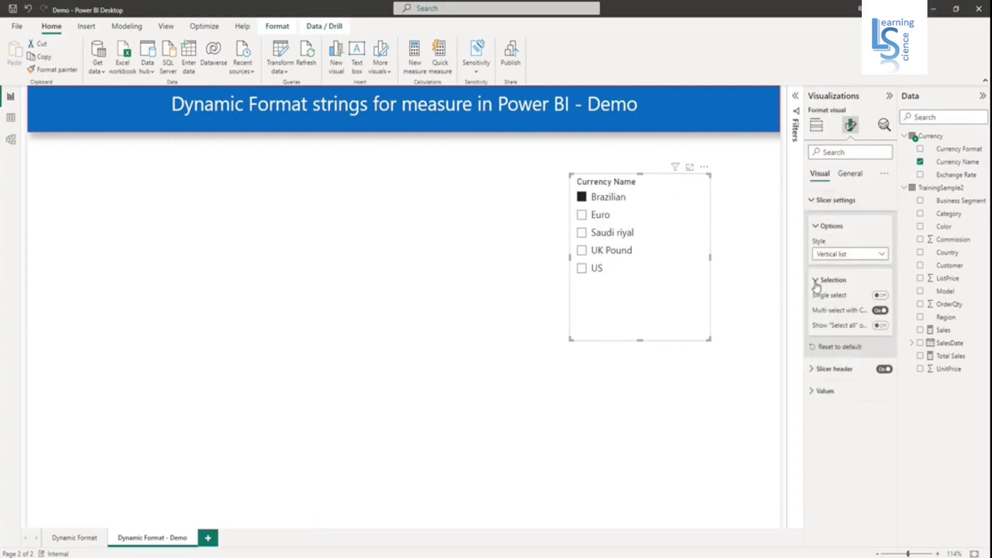
{"action": "left_click", "coordinate": [881, 297]}
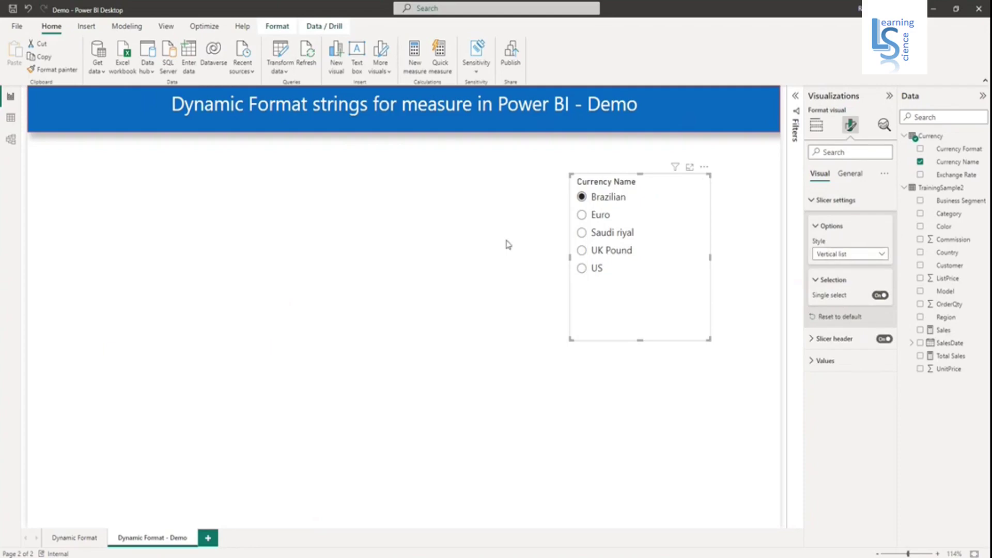
{"action": "left_click", "coordinate": [467, 238]}
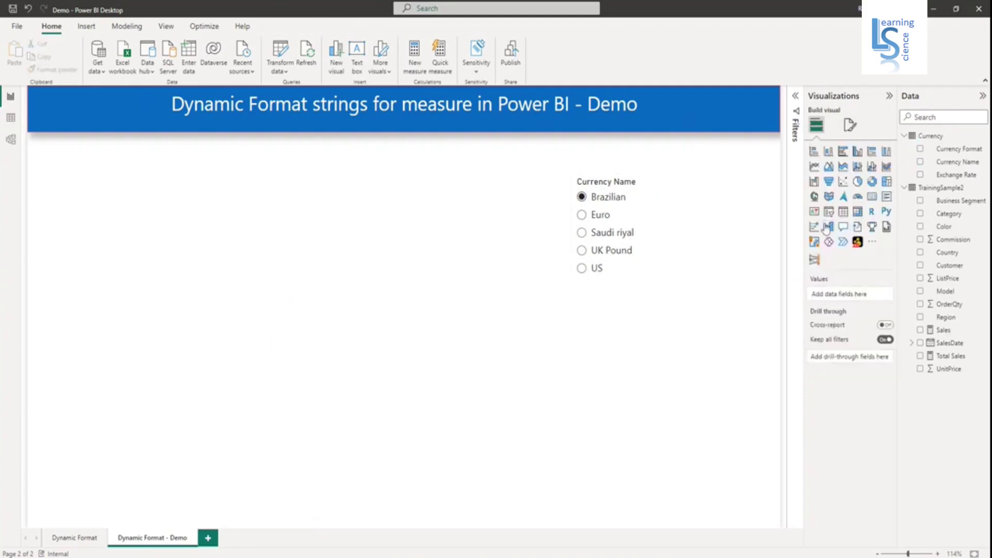
Place a Total Sales card left of the slicer, sized taller, showing R$ 397.78M
{"action": "left_click", "coordinate": [872, 197]}
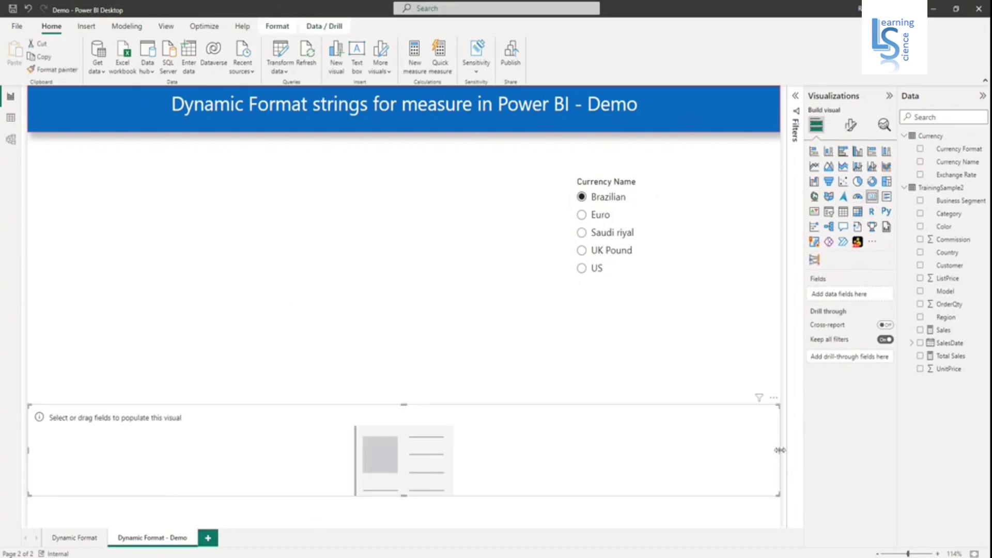
{"action": "left_click_drag", "start_coordinate": [779, 450], "coordinate": [392, 240]}
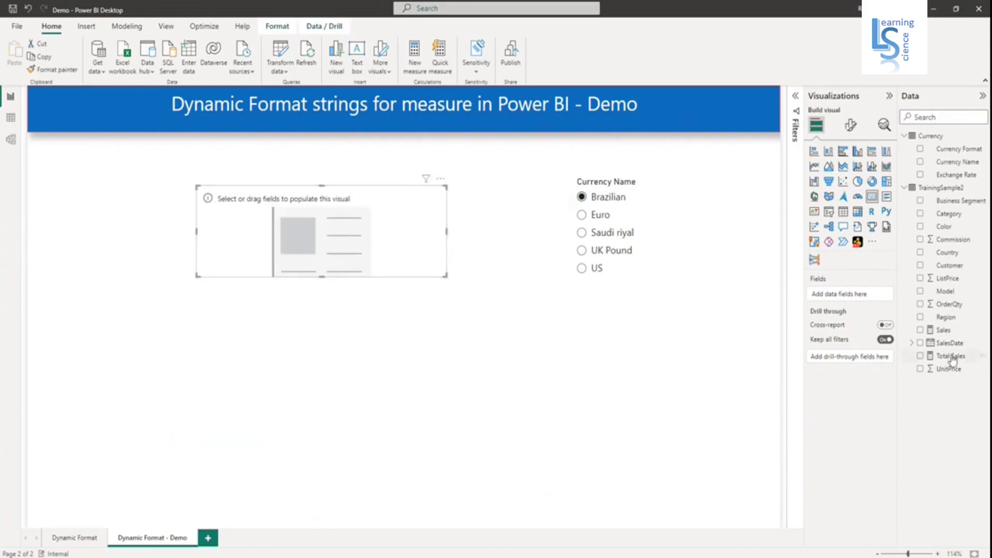
{"action": "left_click_drag", "start_coordinate": [954, 360], "coordinate": [853, 296]}
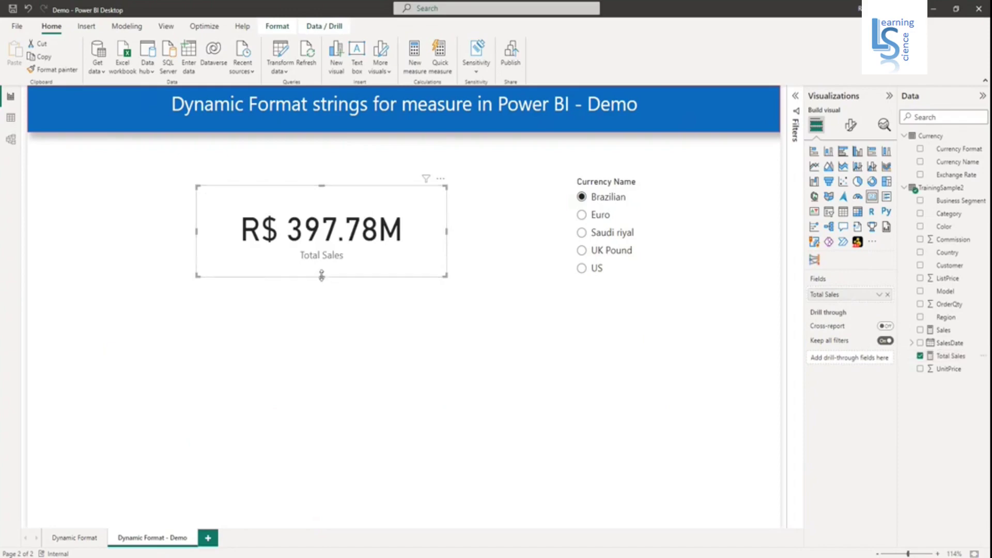
{"action": "left_click_drag", "start_coordinate": [321, 277], "coordinate": [401, 293]}
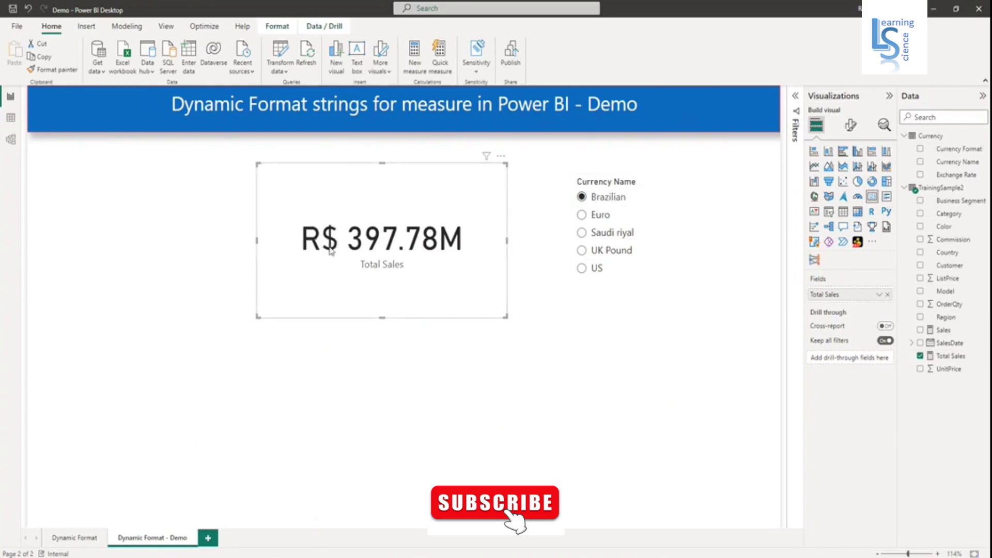
Pick Euro, then Saudi riyal, then UK Pound in the slicer, ending at £ 65.62M
{"action": "left_click", "coordinate": [600, 219]}
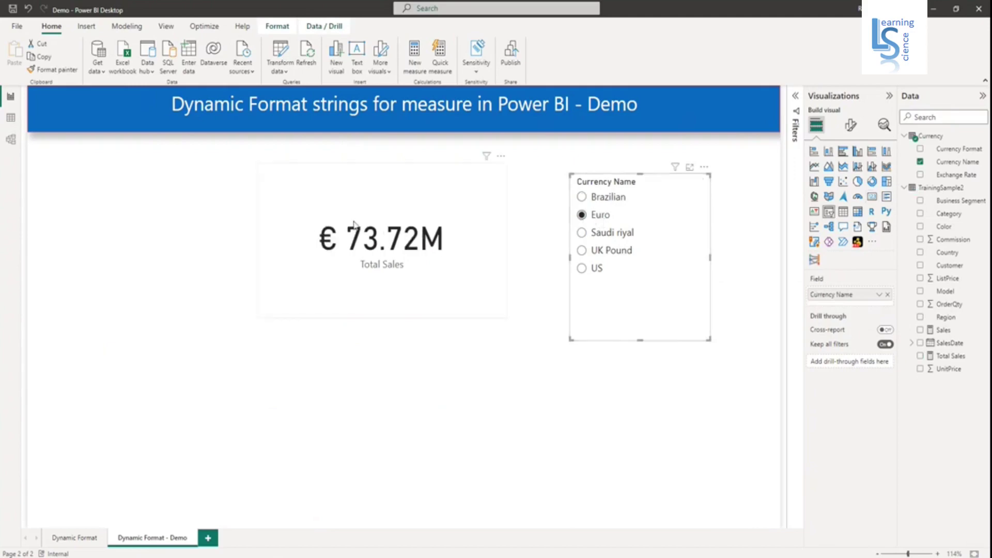
{"action": "left_click", "coordinate": [620, 237]}
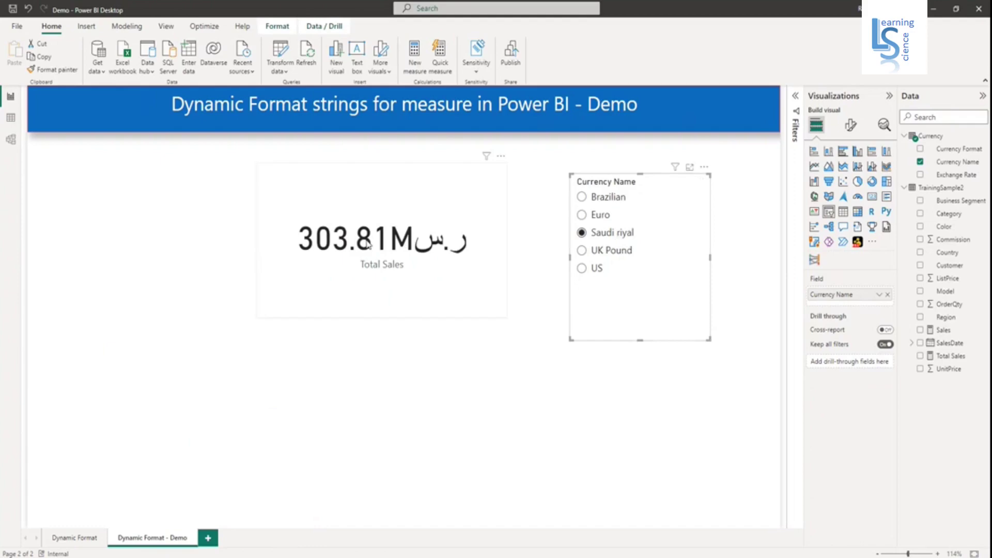
{"action": "left_click", "coordinate": [615, 254]}
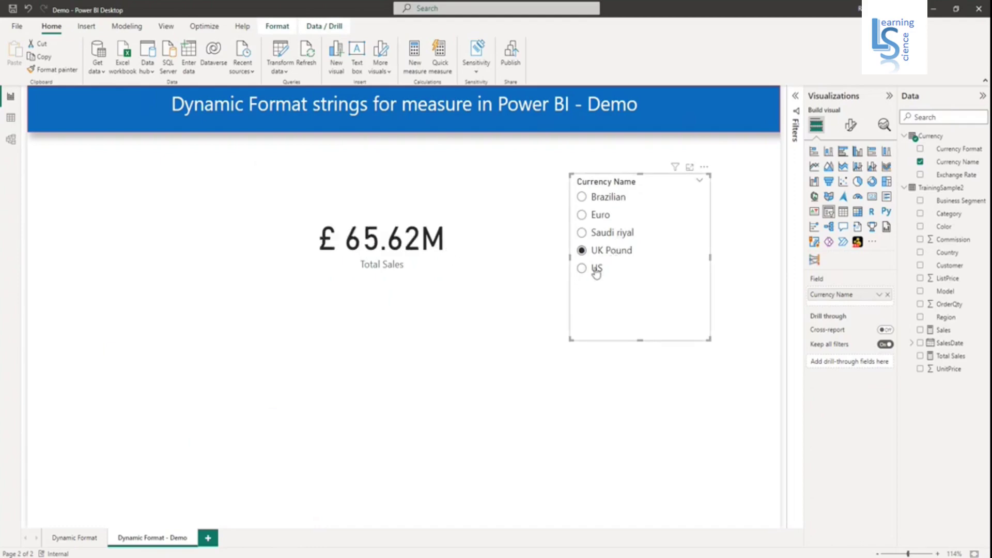